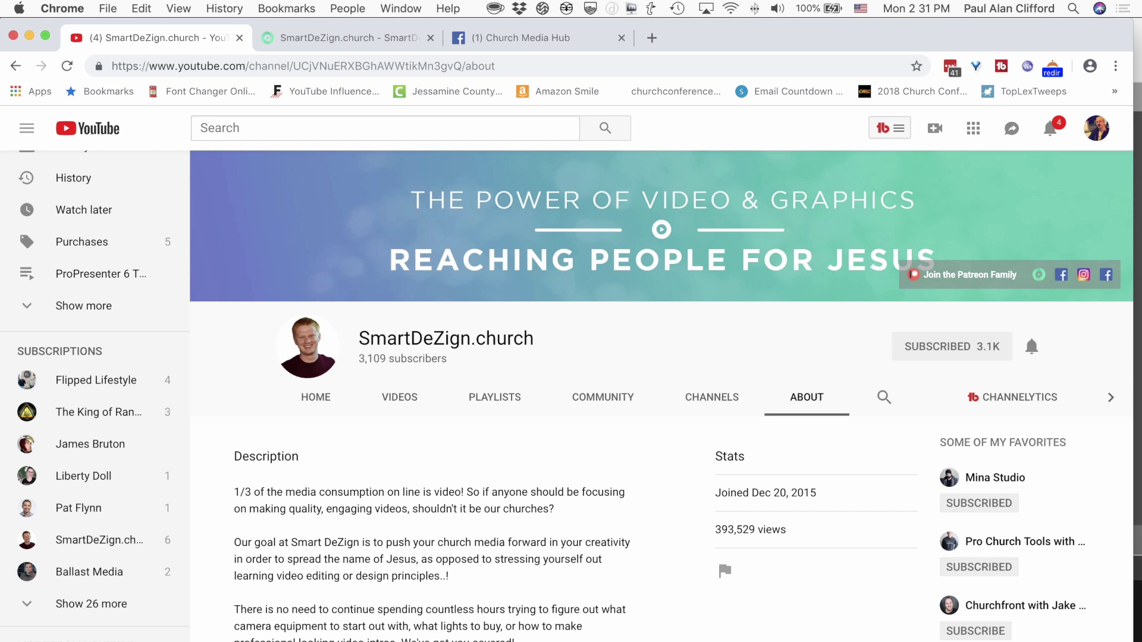
Step: Switch to ProPresenter, clear all output, and show the Verse 1 slide of Angels We Have Heard On High live
{"action": "key", "text": "super+Tab"}
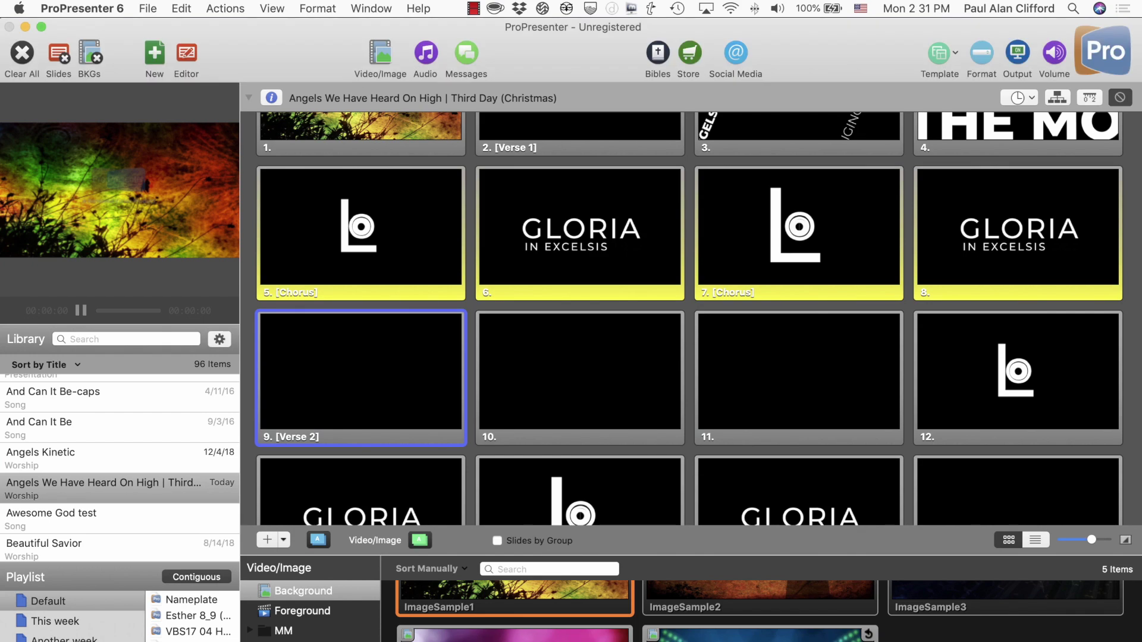
{"action": "scroll", "coordinate": [752, 510], "scroll_direction": "up", "scroll_amount": 3}
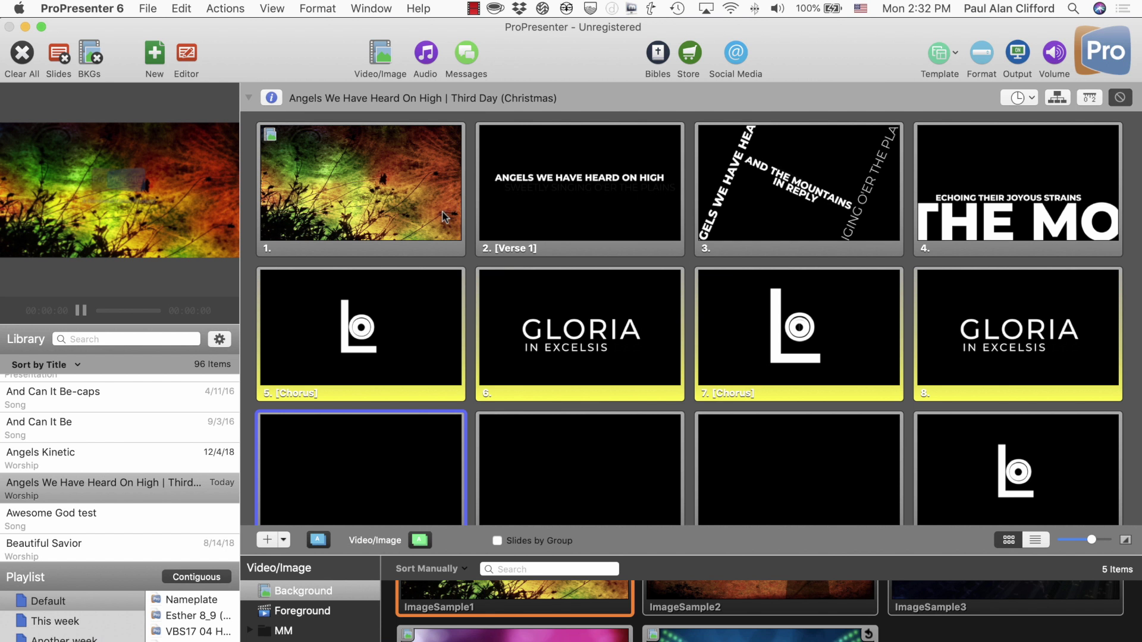
{"action": "left_click", "coordinate": [544, 220]}
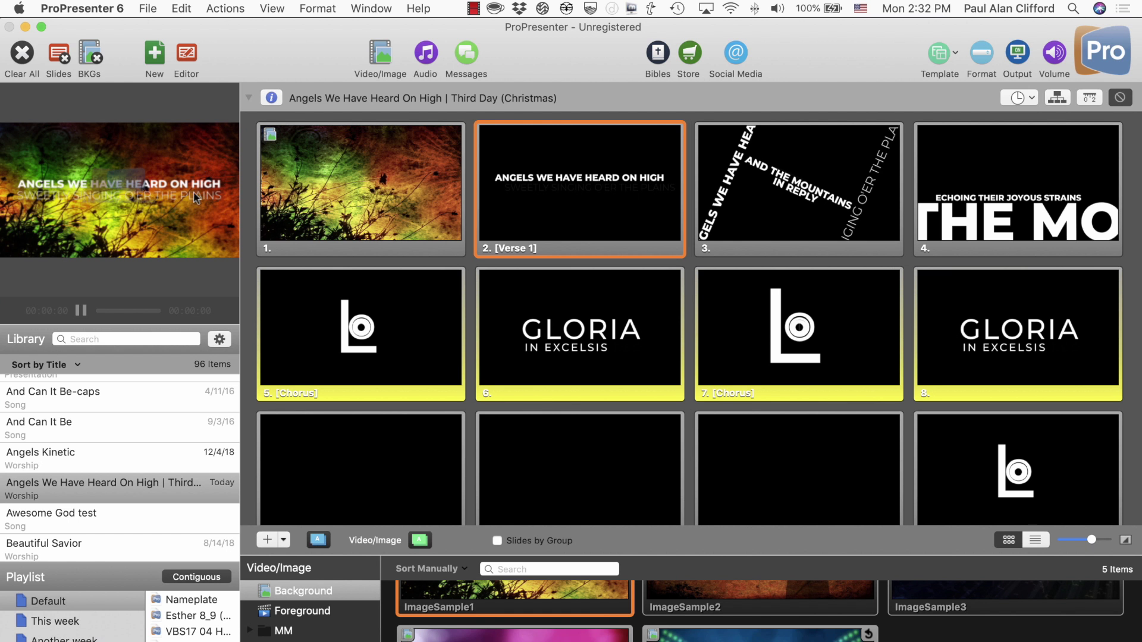
{"action": "left_click", "coordinate": [30, 55]}
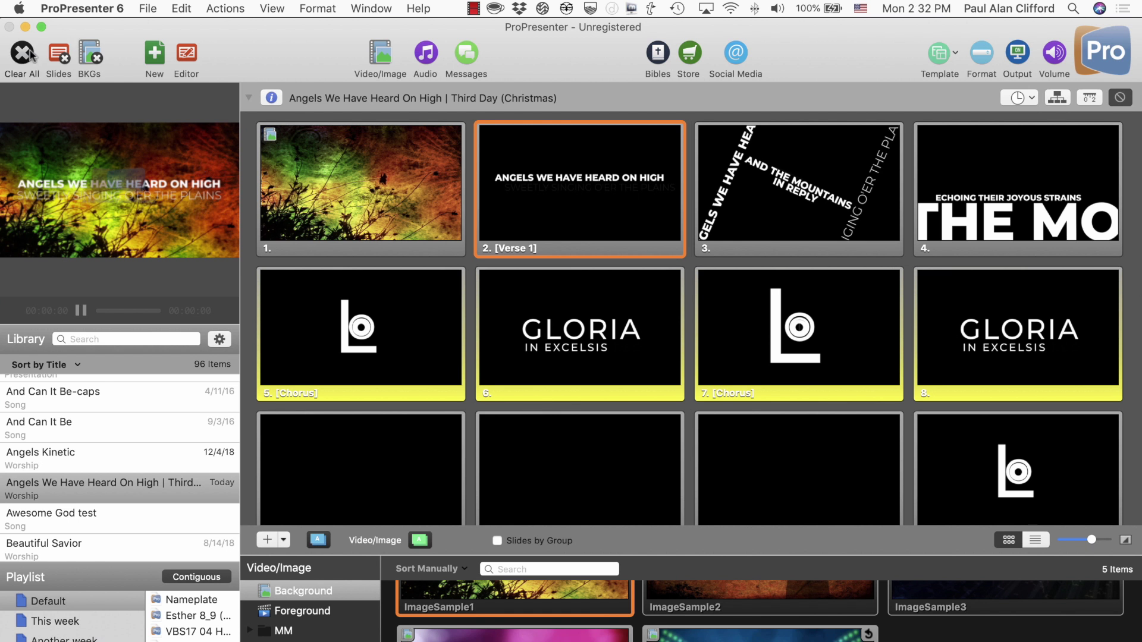
{"action": "left_click", "coordinate": [573, 188]}
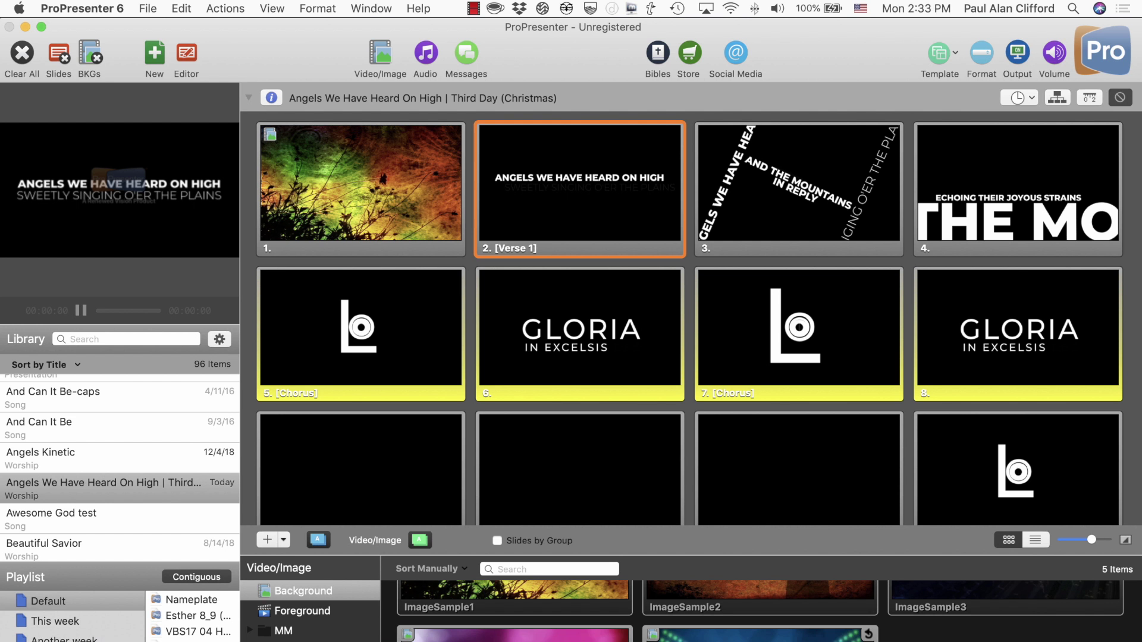
Step: Try the blue dotted-light video as live background and on the first slide, and replace that slide's background with ImageSample2
{"action": "left_click", "coordinate": [762, 635]}
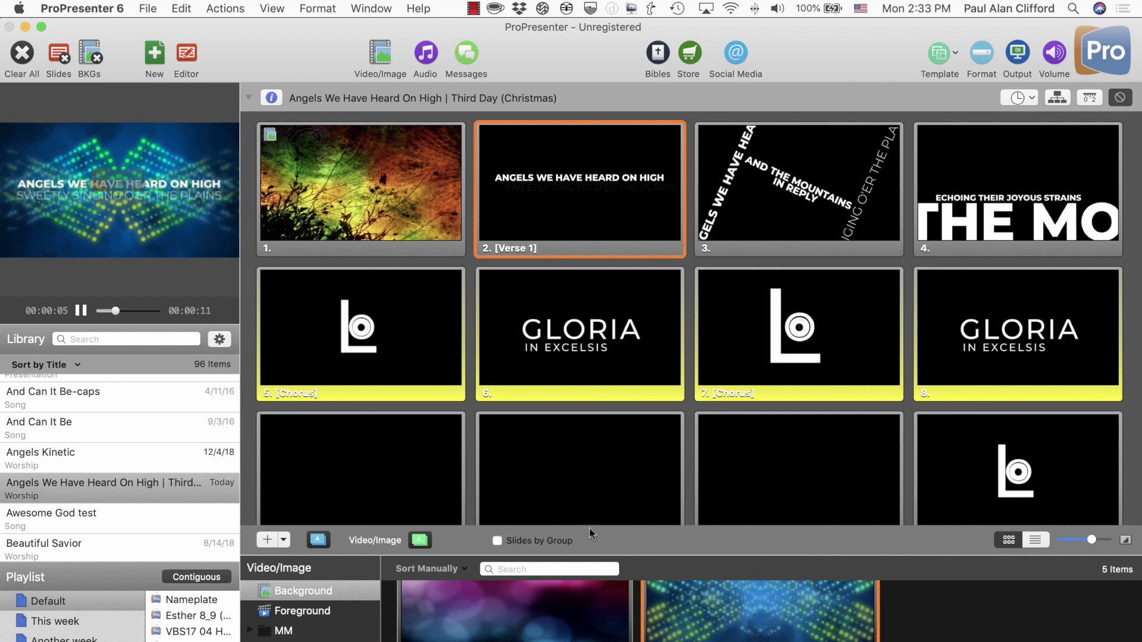
{"action": "left_click_drag", "start_coordinate": [761, 612], "coordinate": [322, 186]}
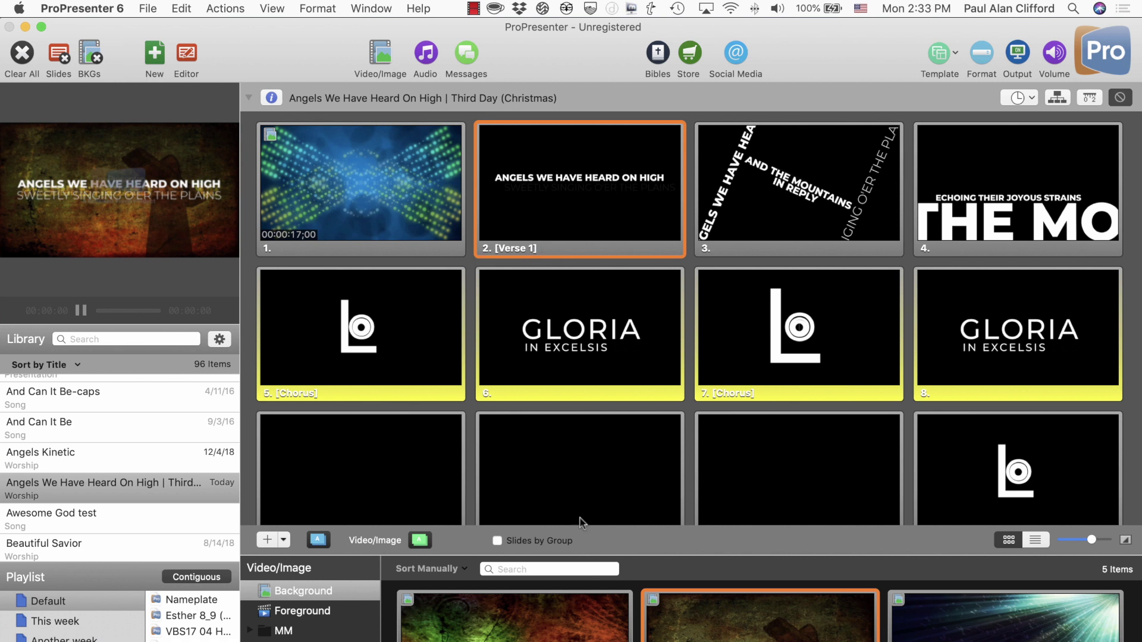
{"action": "left_click_drag", "start_coordinate": [760, 619], "coordinate": [328, 201]}
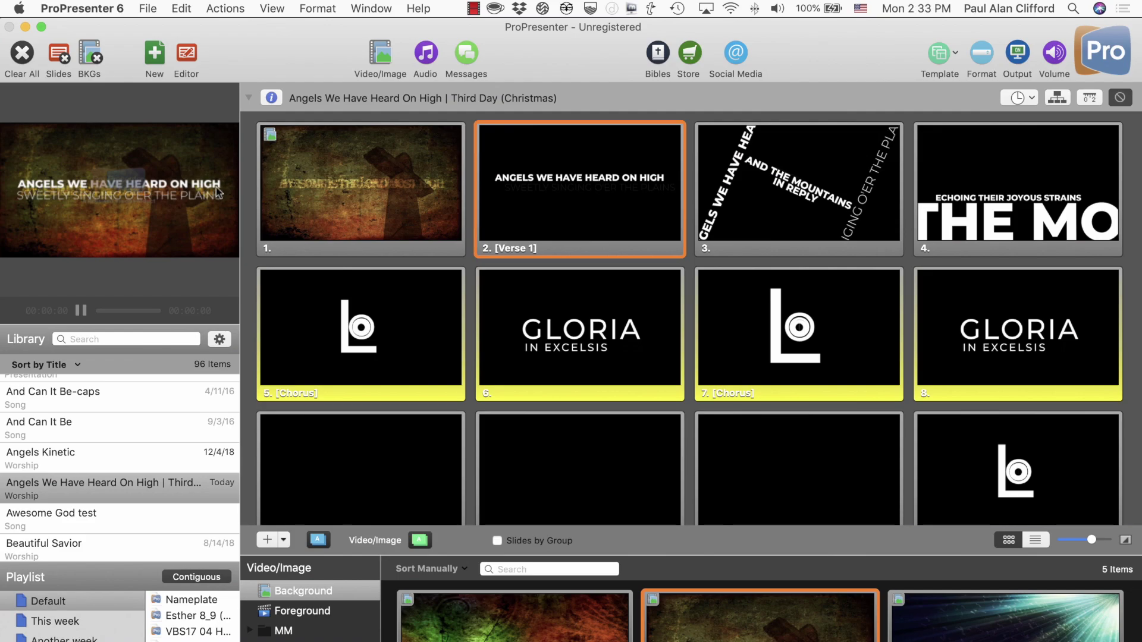
Step: Add a stage display layout cue for Notes only to the first slide and trigger that slide
{"action": "right_click", "coordinate": [374, 190]}
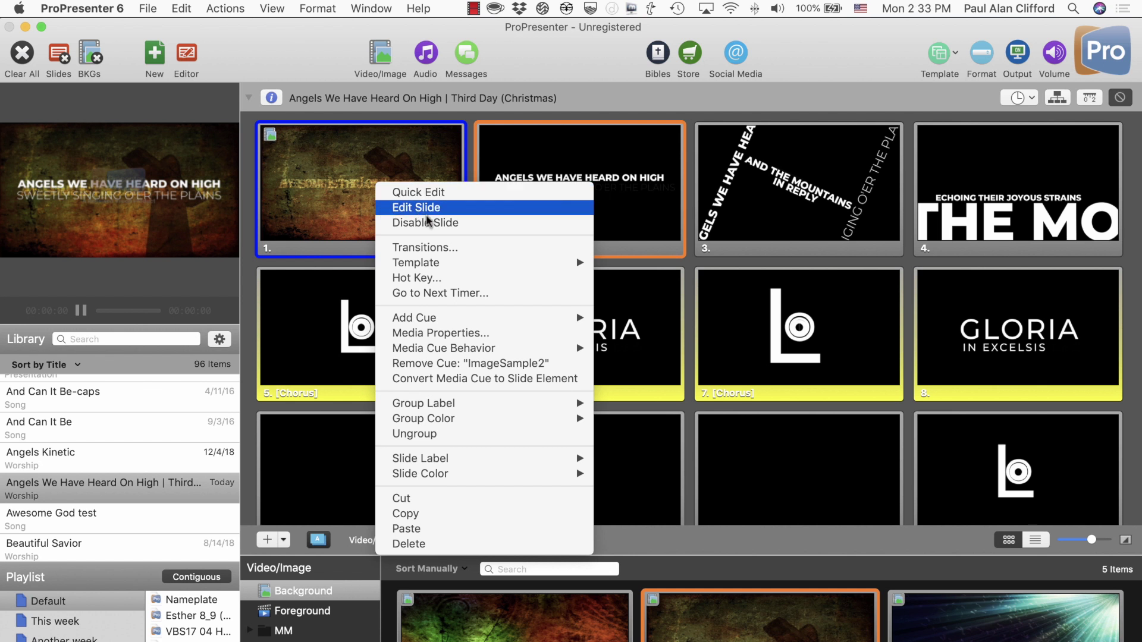
{"action": "mouse_move", "coordinate": [460, 321]}
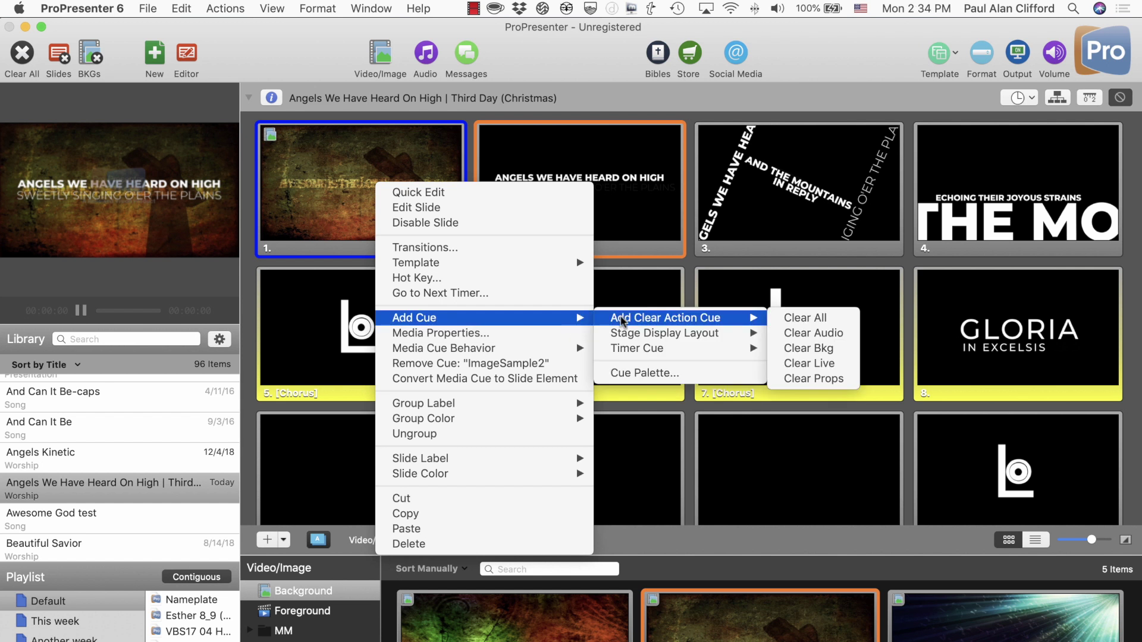
{"action": "mouse_move", "coordinate": [628, 337]}
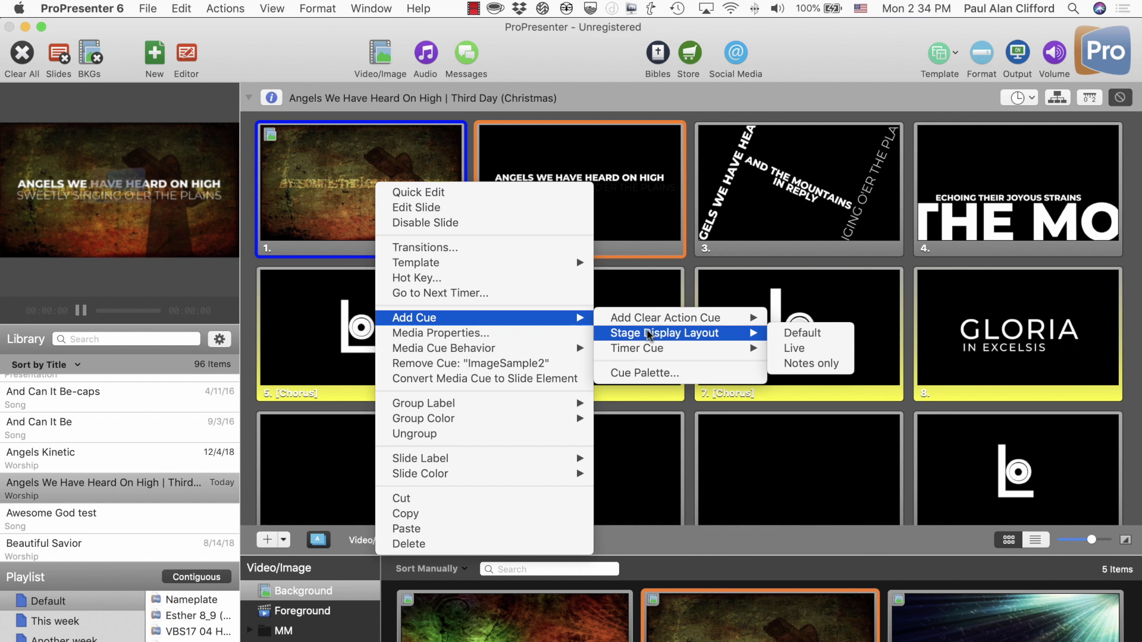
{"action": "left_click", "coordinate": [822, 367]}
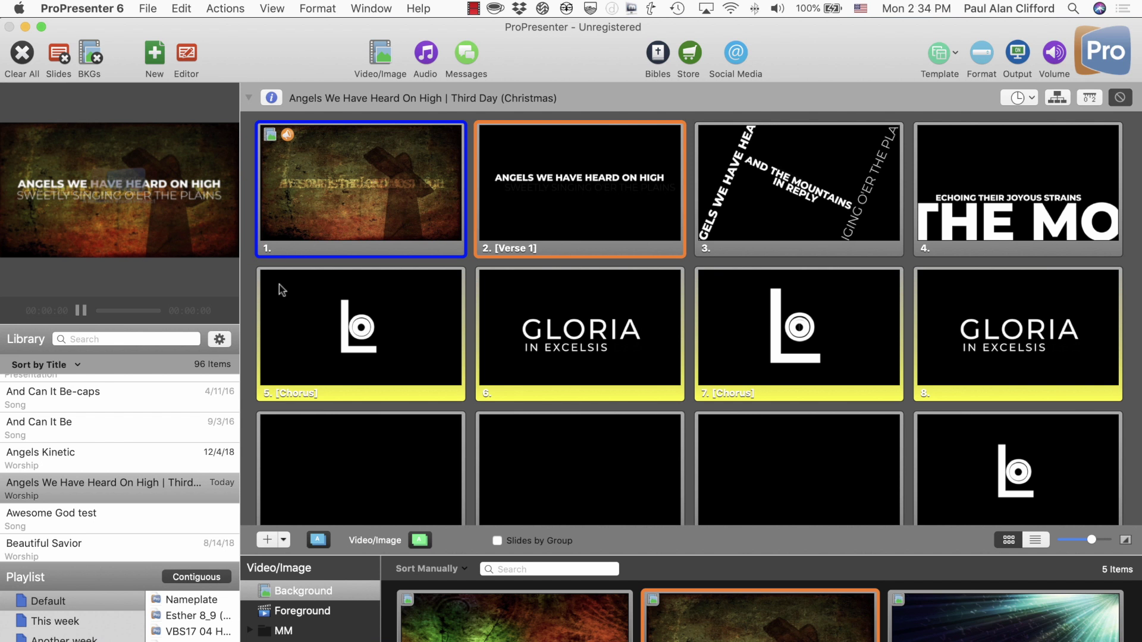
{"action": "left_click", "coordinate": [296, 185]}
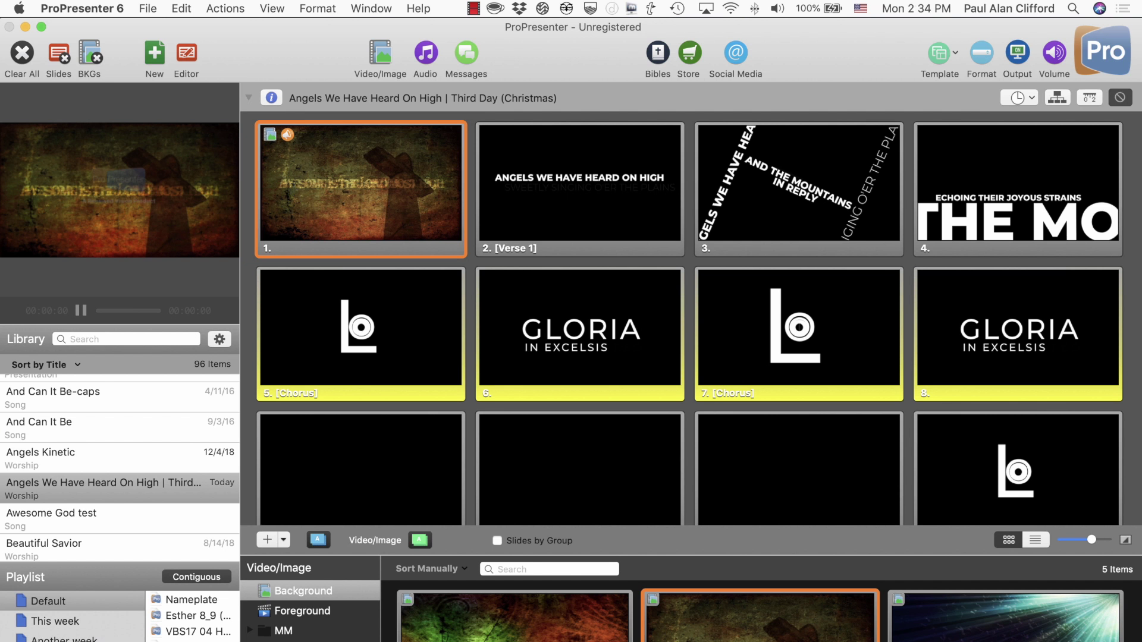
Step: Show the Stage Display Preview in place of the main output preview
{"action": "left_click", "coordinate": [276, 6]}
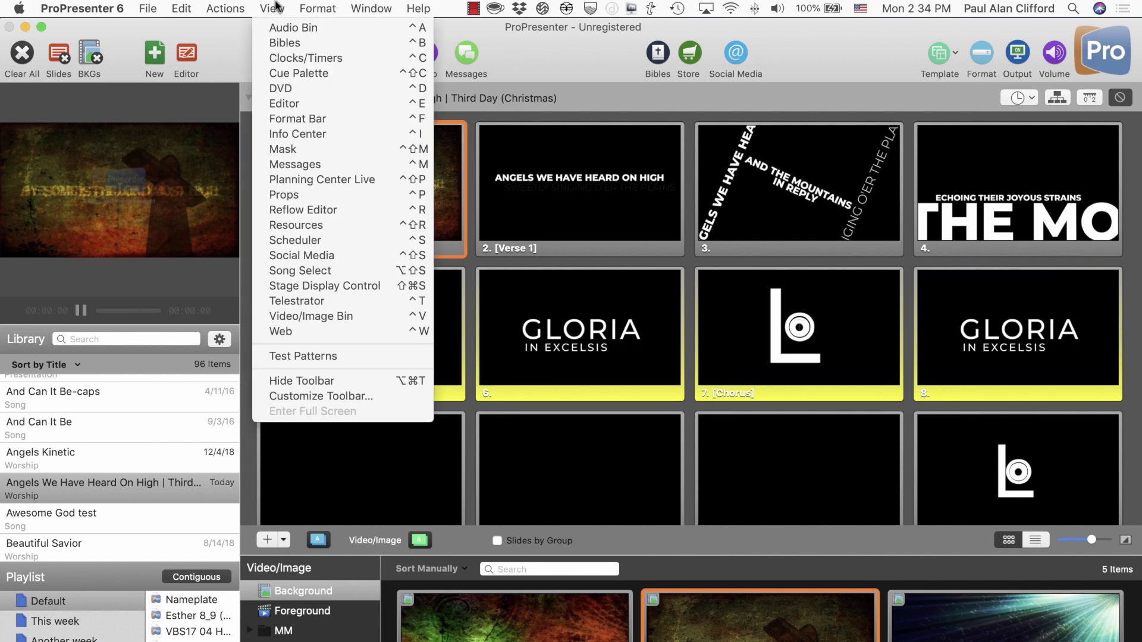
{"action": "mouse_move", "coordinate": [231, 8]}
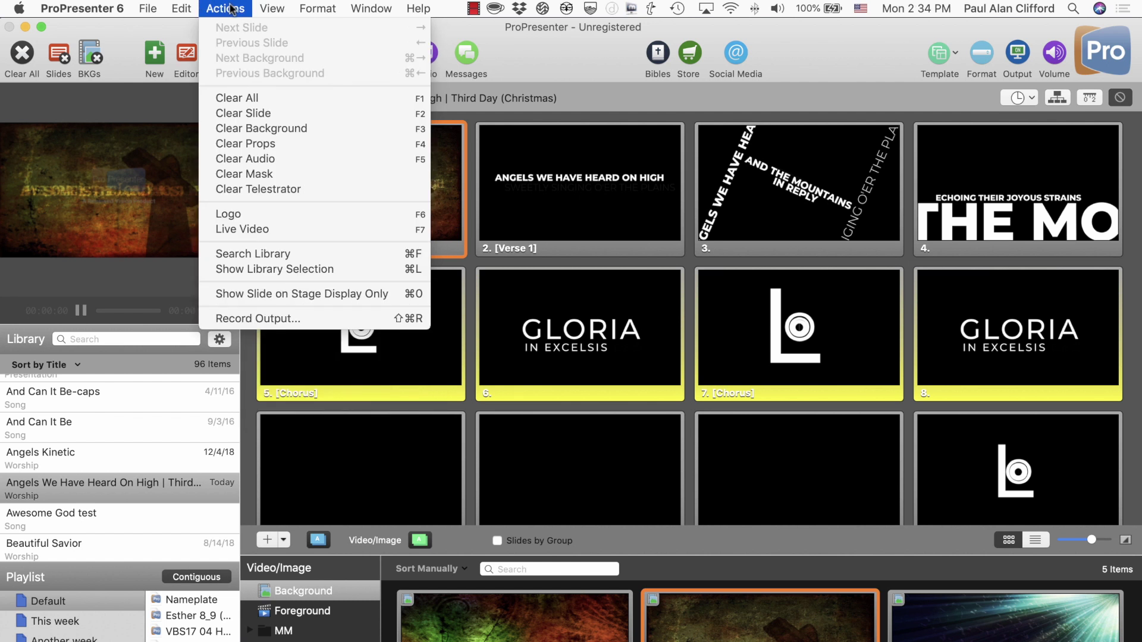
{"action": "mouse_move", "coordinate": [332, 11]}
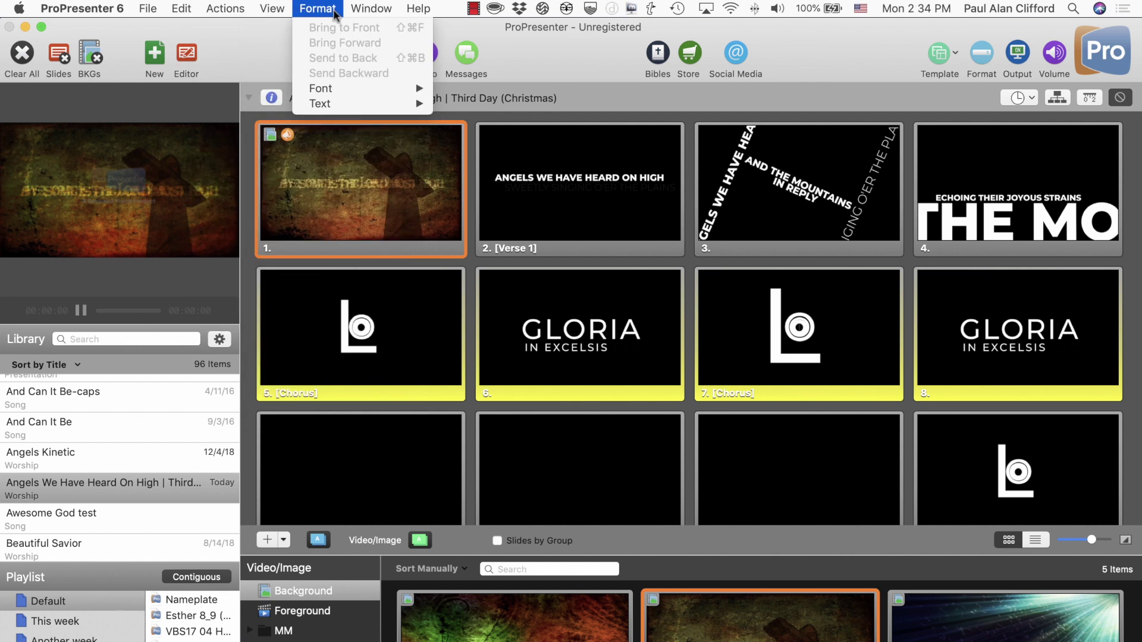
{"action": "mouse_move", "coordinate": [145, 9]}
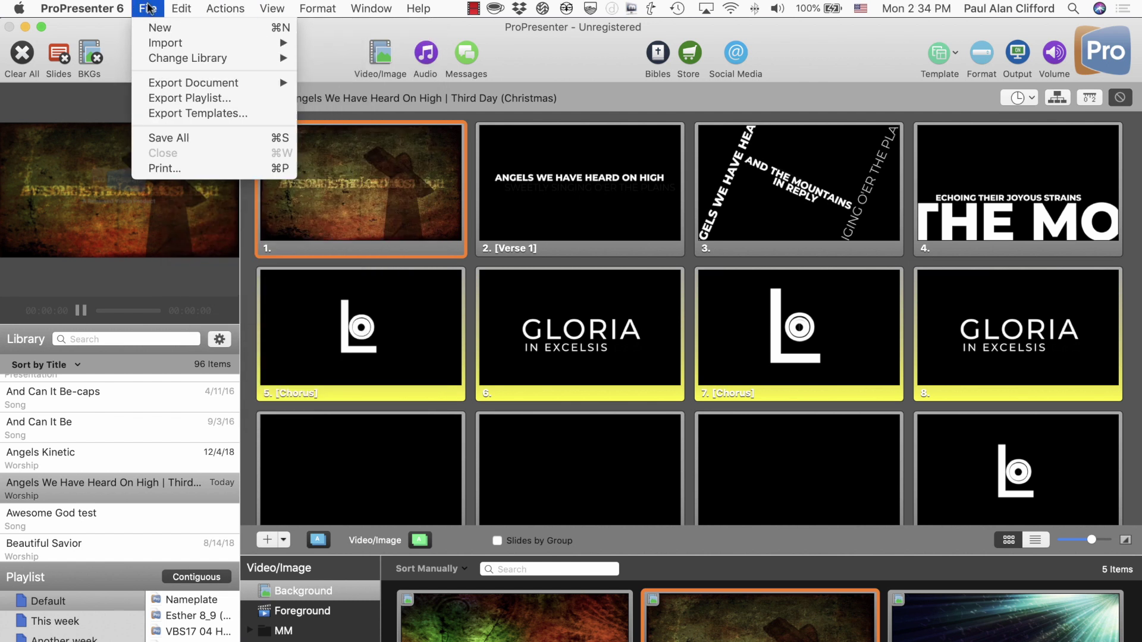
{"action": "mouse_move", "coordinate": [274, 15]}
{"action": "mouse_move", "coordinate": [373, 11]}
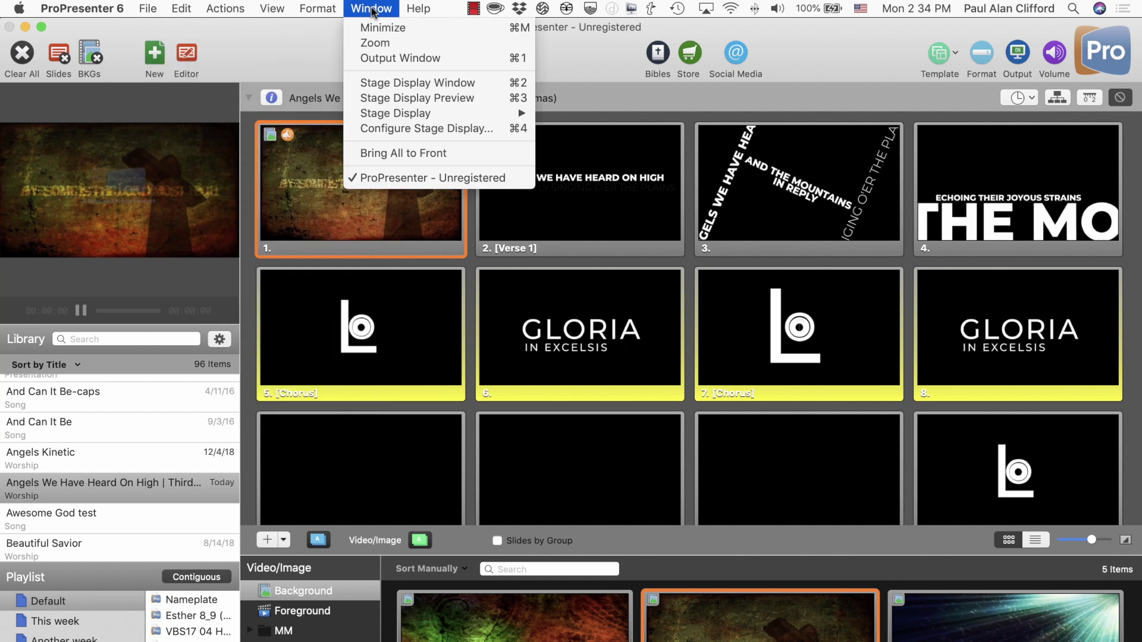
{"action": "left_click", "coordinate": [395, 99]}
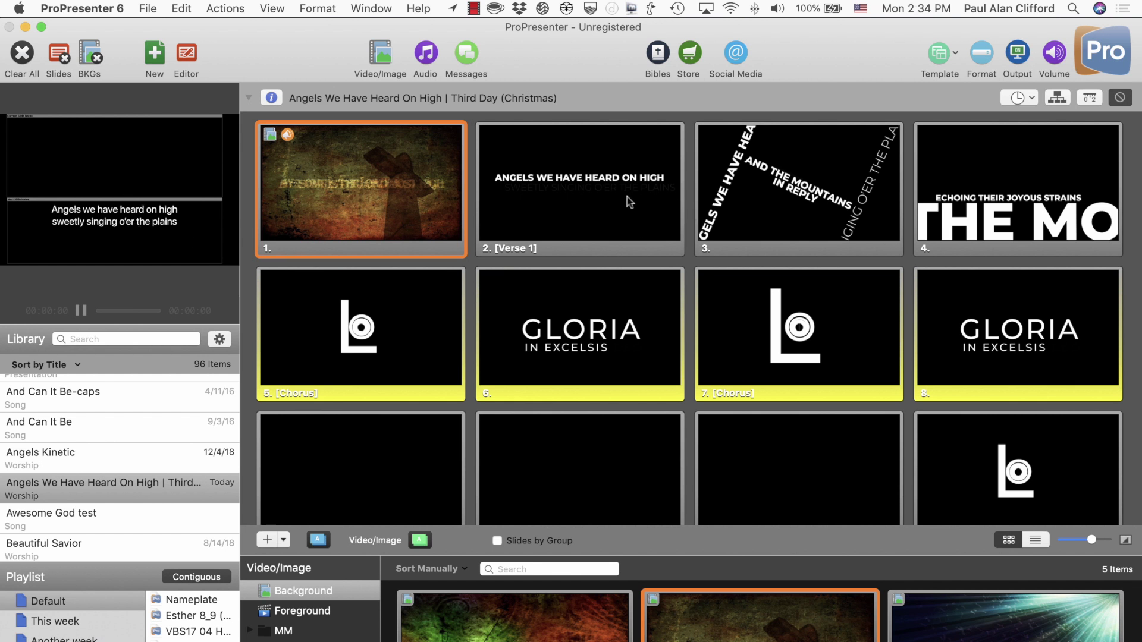
Step: Trigger the second and third slides to check their notes in the stage display preview, and return to the main output preview
{"action": "left_click", "coordinate": [594, 193]}
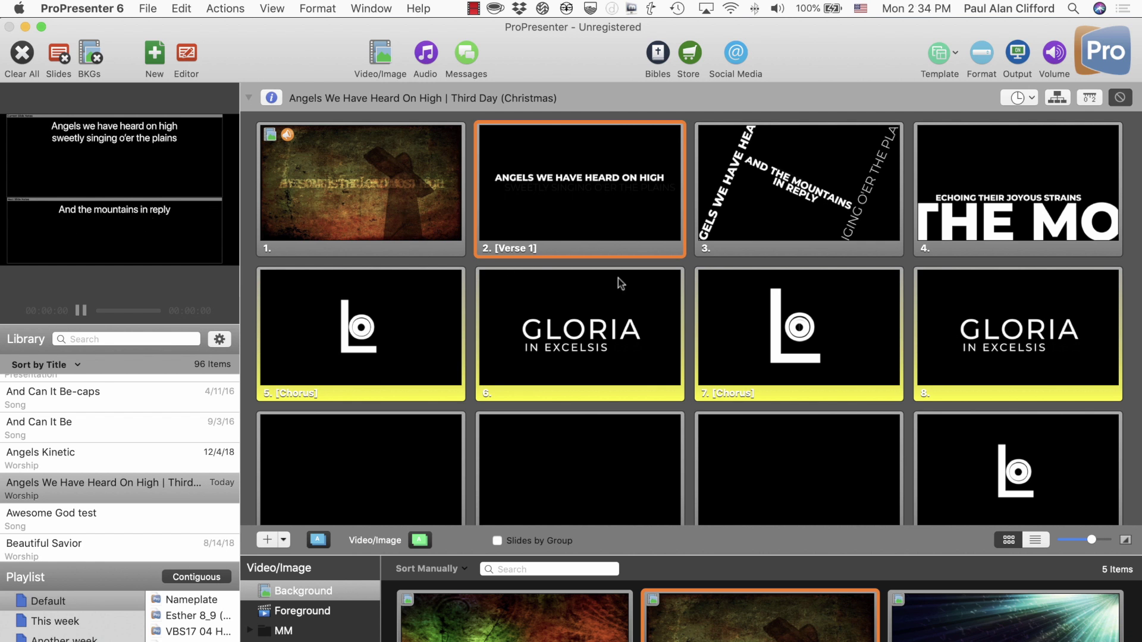
{"action": "left_click", "coordinate": [716, 223]}
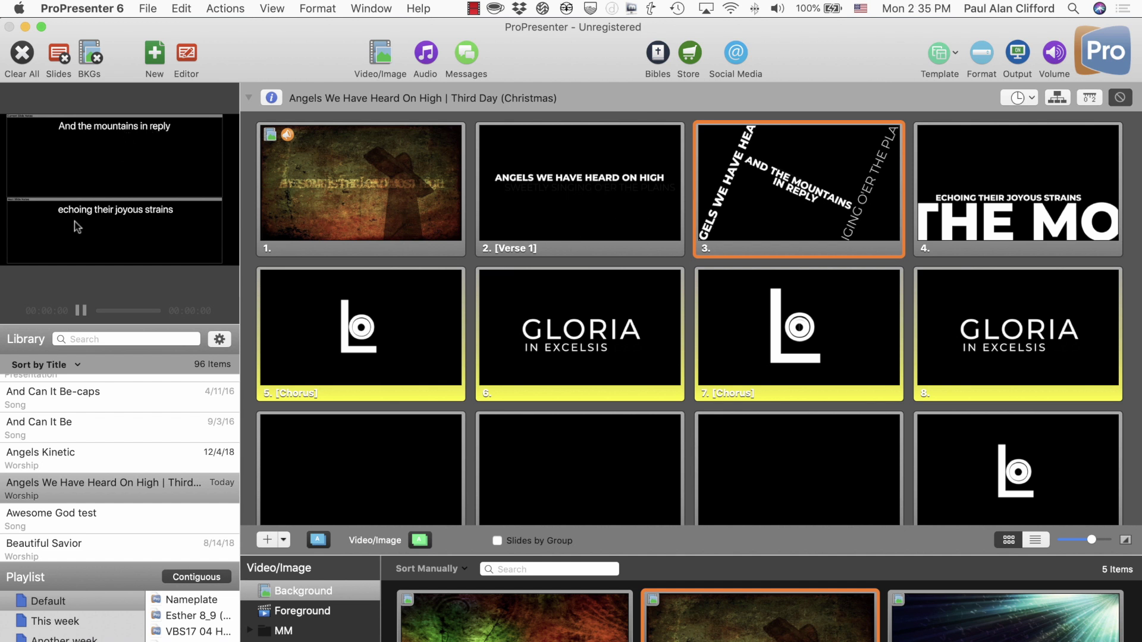
{"action": "left_click", "coordinate": [154, 219]}
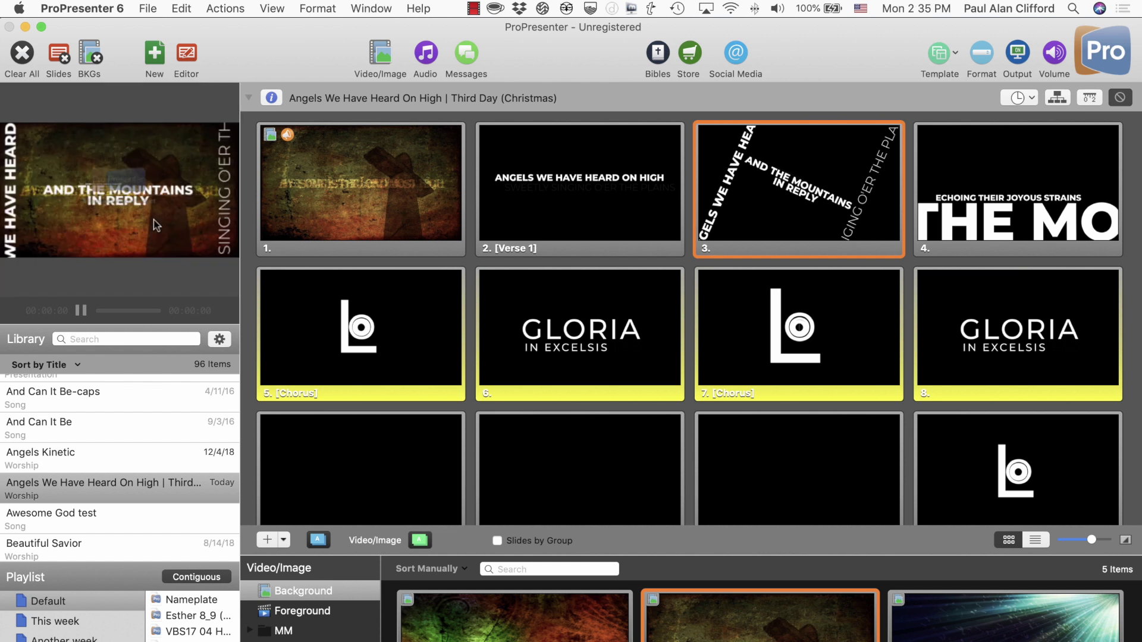
Step: Trigger the first slide and advance the song one slide at a time up to slide 6 in the chorus
{"action": "left_click", "coordinate": [307, 202]}
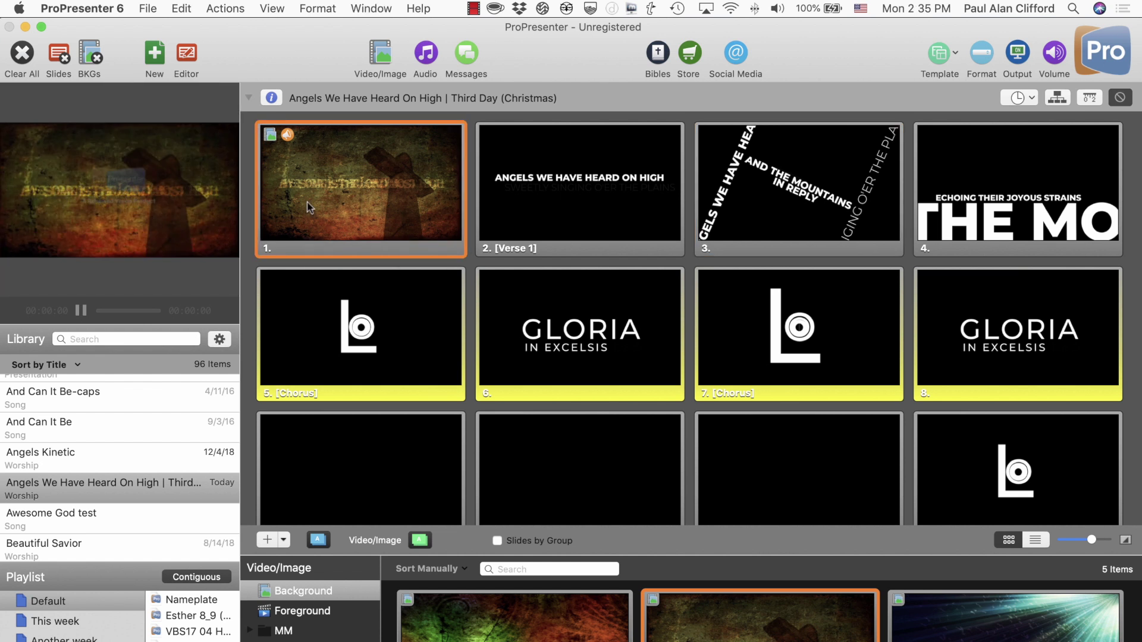
{"action": "key", "text": "Right"}
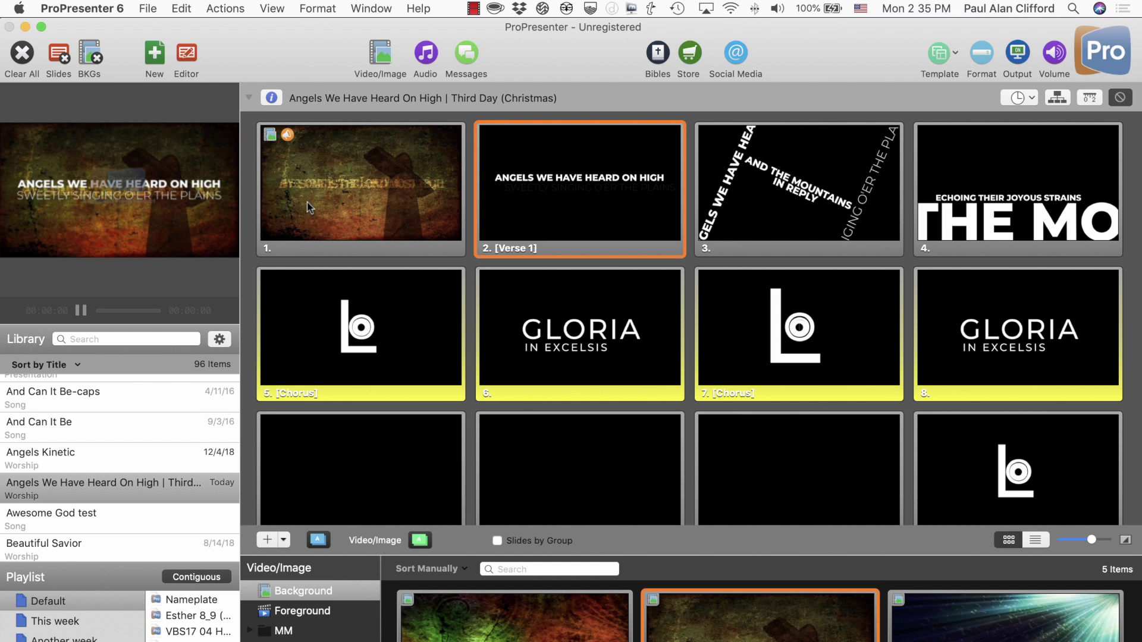
{"action": "key", "text": "Right"}
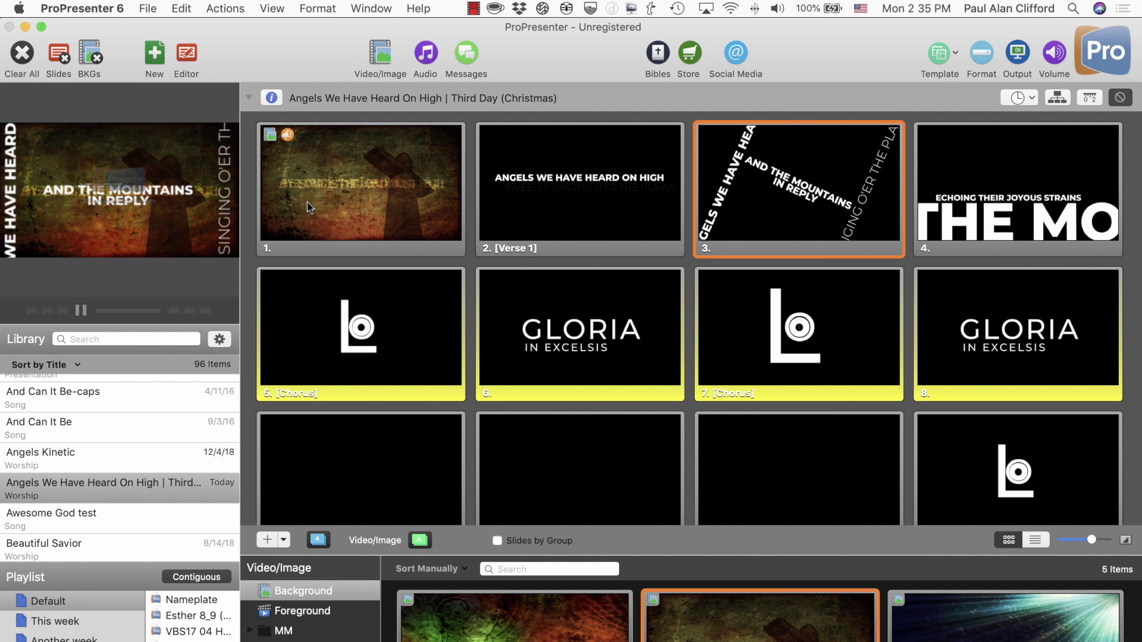
{"action": "key", "text": "Right"}
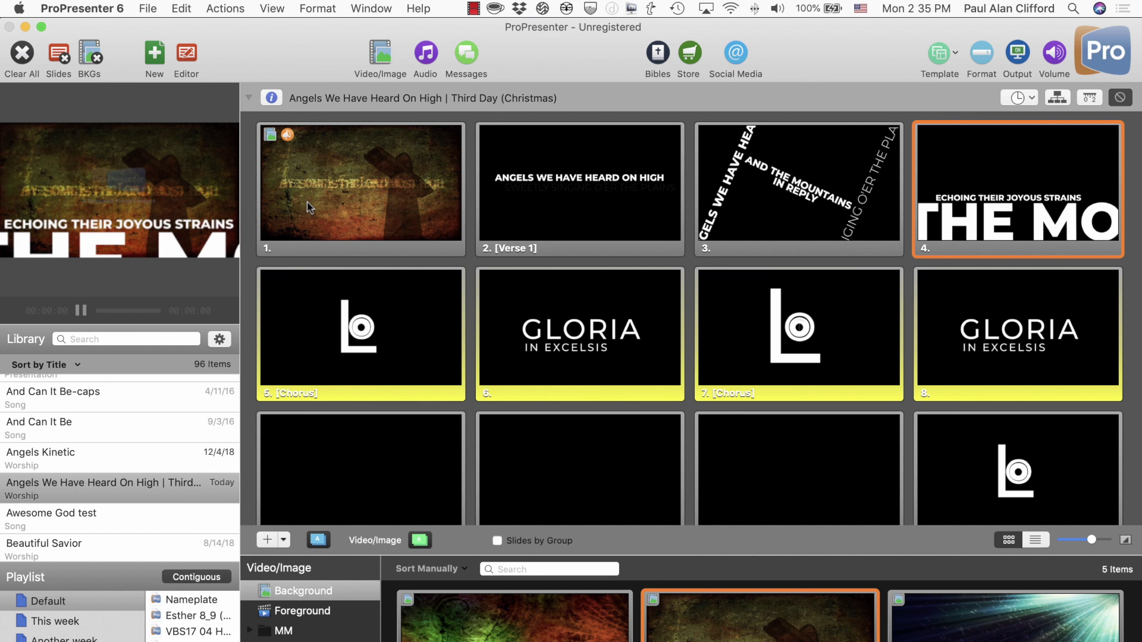
{"action": "key", "text": "Right"}
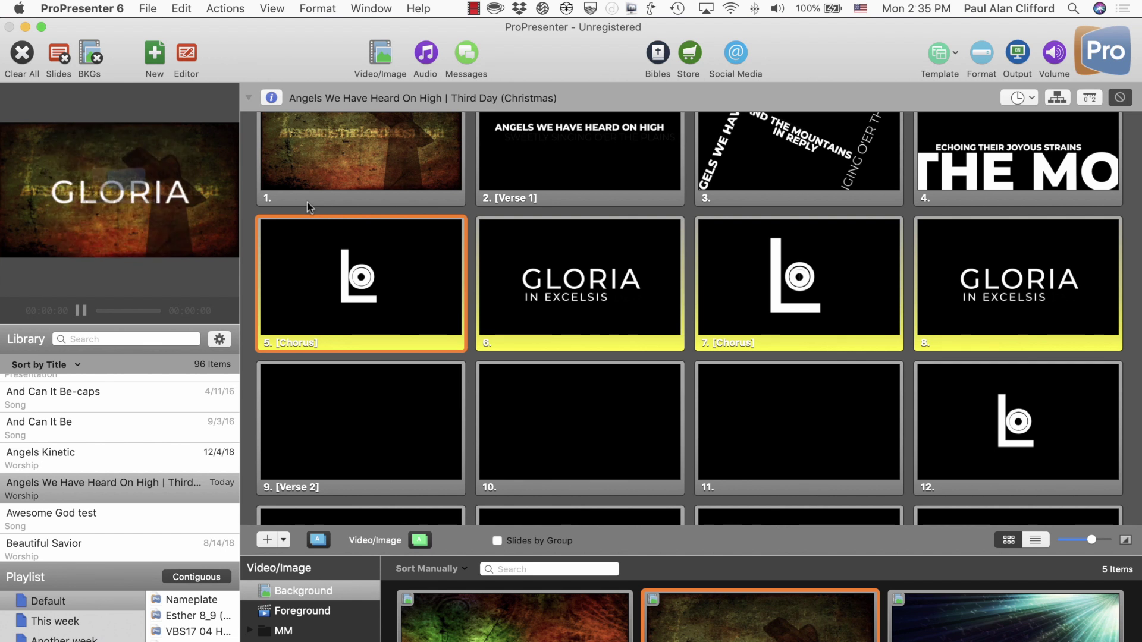
{"action": "key", "text": "Right"}
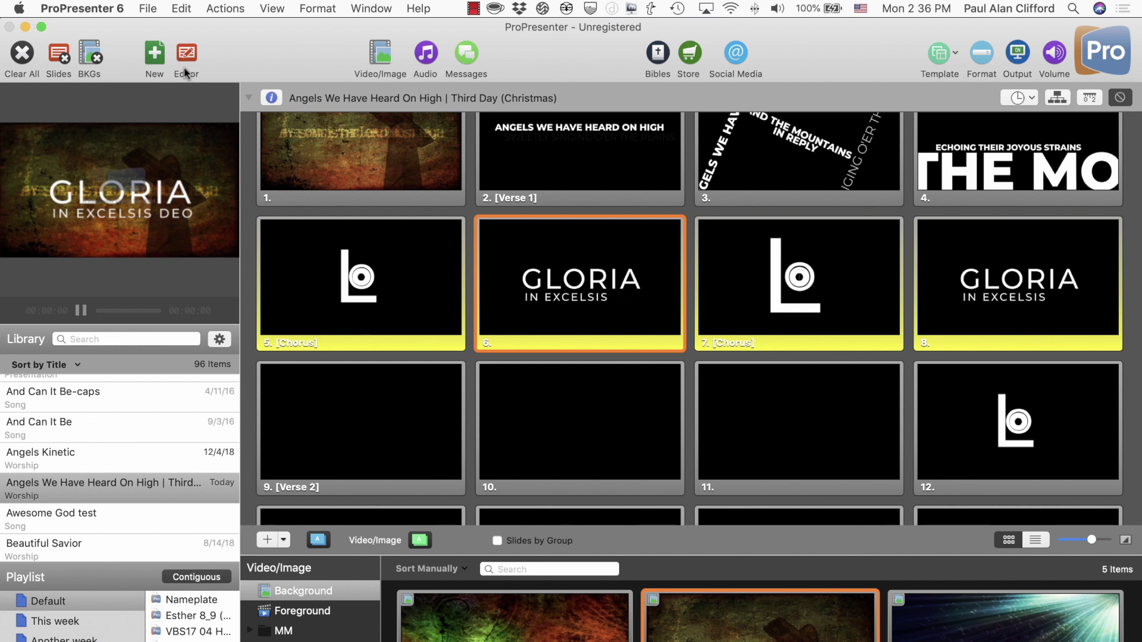
Step: Open the stage display configuration from the display preferences and examine the Notes only layout settings
{"action": "left_click", "coordinate": [103, 12]}
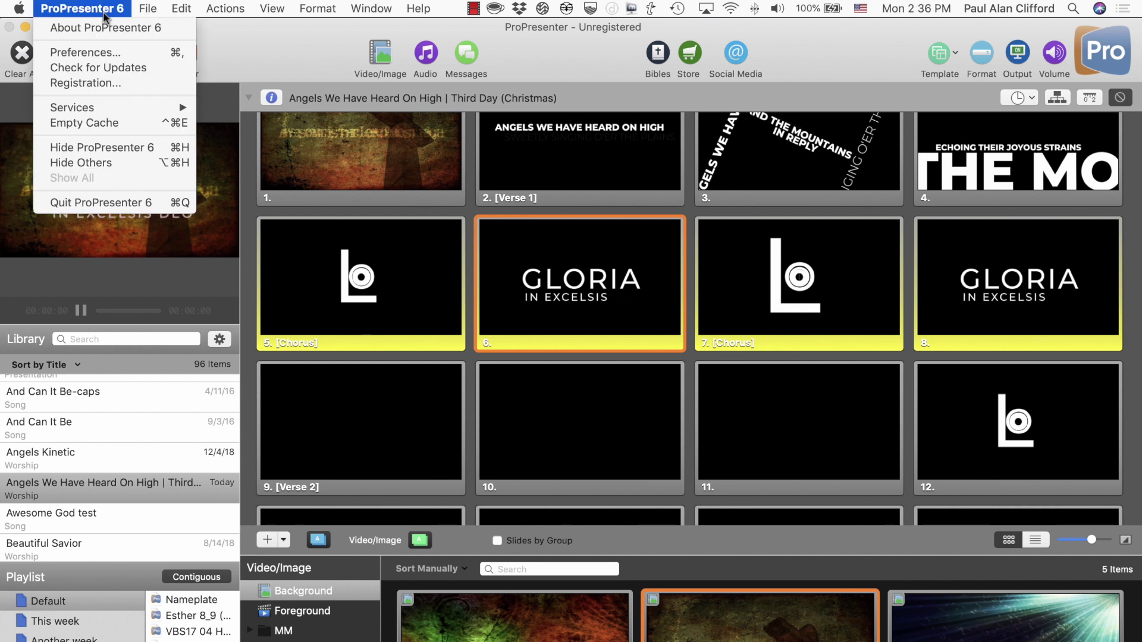
{"action": "left_click", "coordinate": [109, 50]}
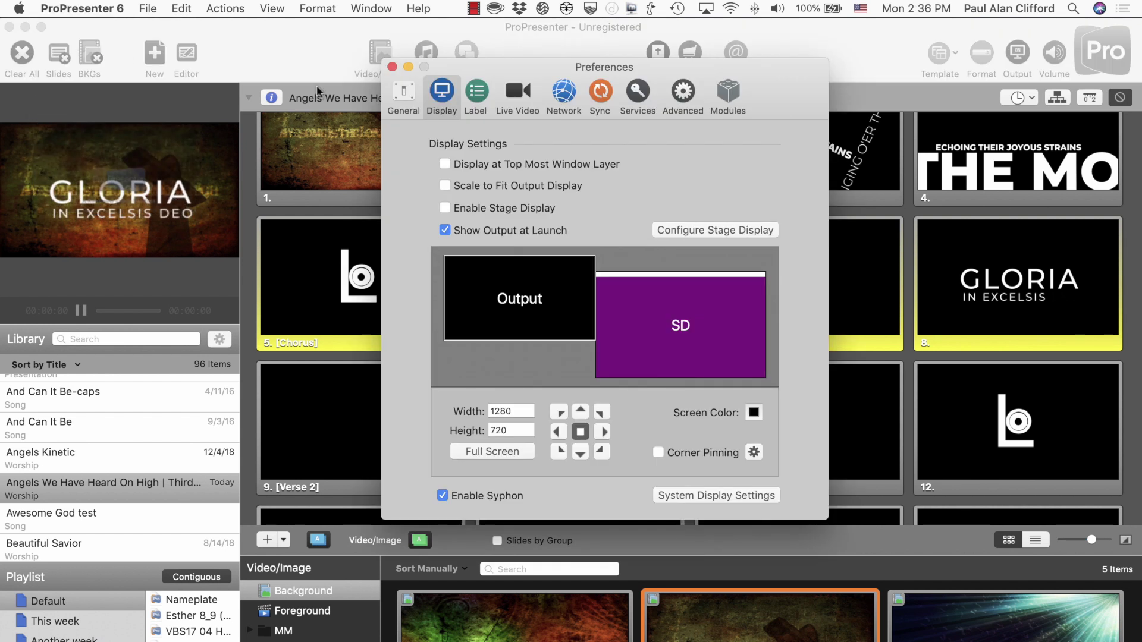
{"action": "left_click", "coordinate": [706, 235]}
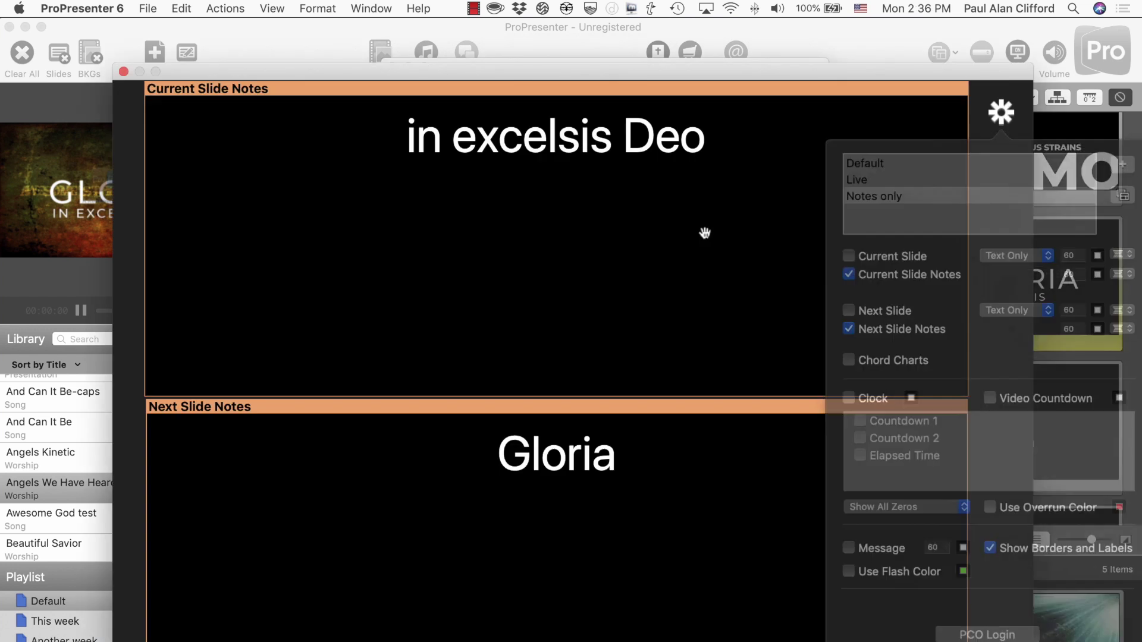
{"action": "double_click", "coordinate": [902, 190]}
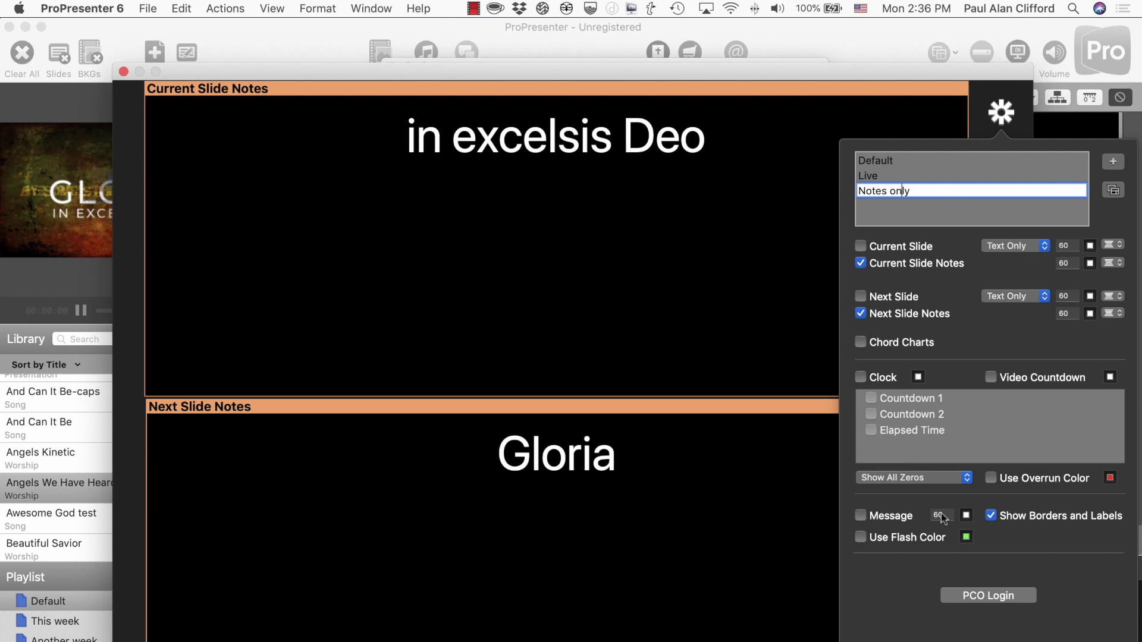
Step: Turn Show Borders and Labels off and back on for the Notes only layout, and close the layout settings
{"action": "left_click", "coordinate": [991, 516]}
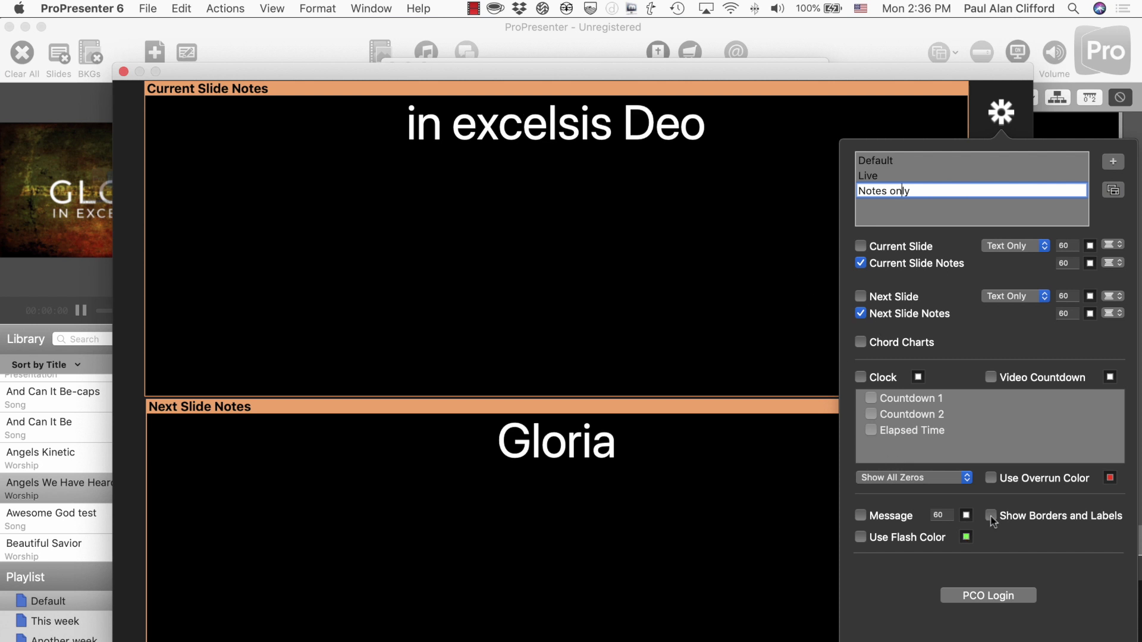
{"action": "left_click", "coordinate": [991, 517]}
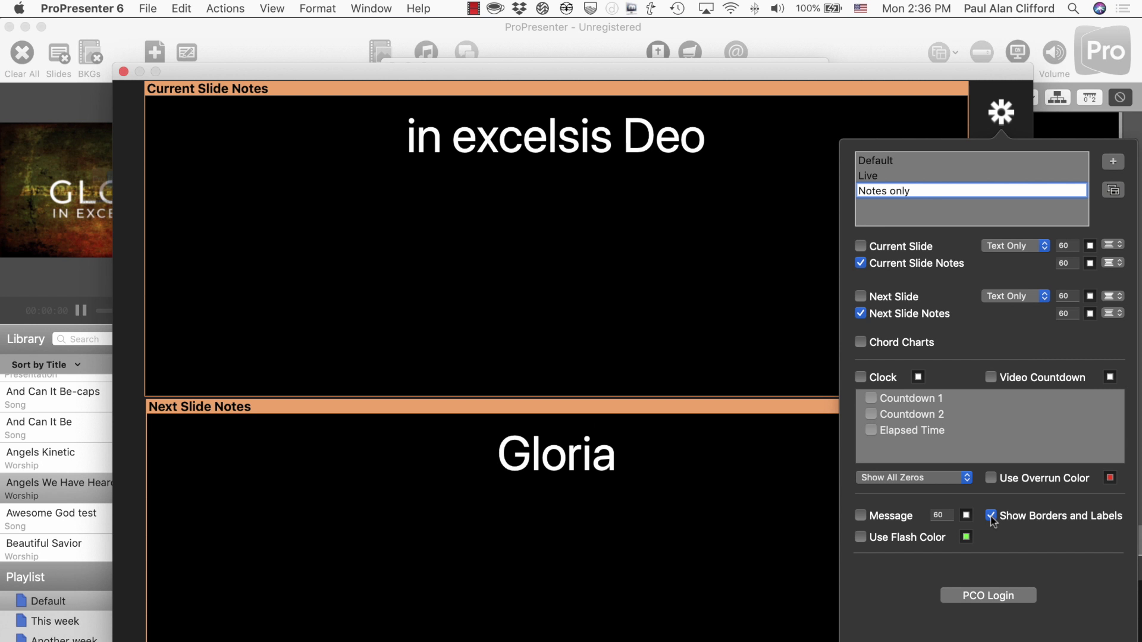
{"action": "left_click", "coordinate": [510, 69]}
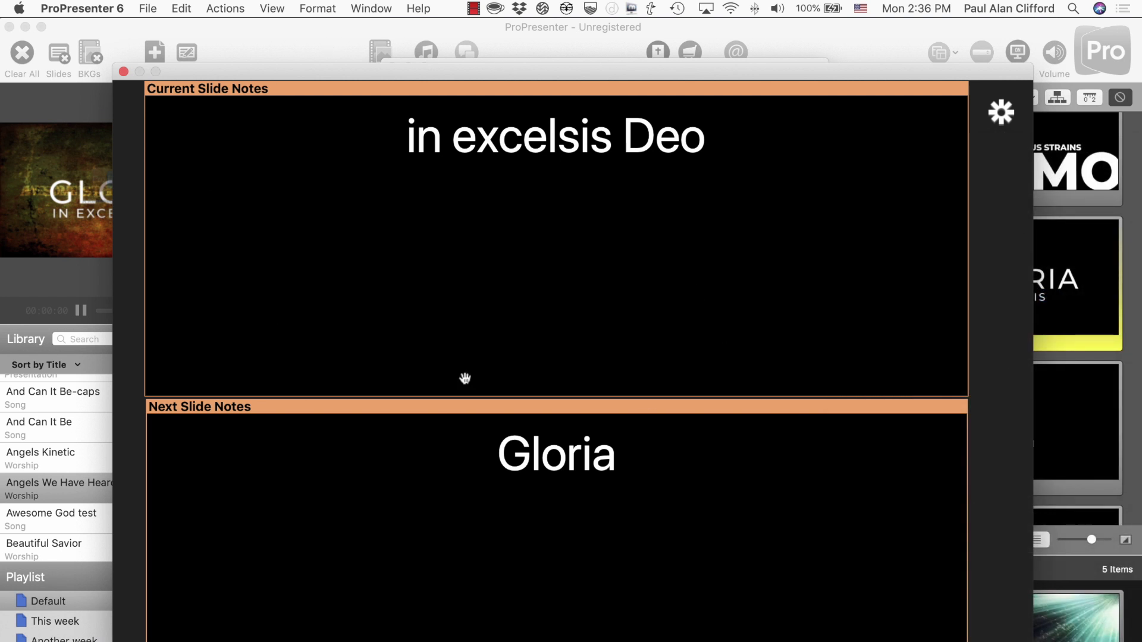
Step: Narrow the Current Slide Notes frame in the stage display layout to about half its width
{"action": "left_click_drag", "start_coordinate": [970, 377], "coordinate": [559, 307]}
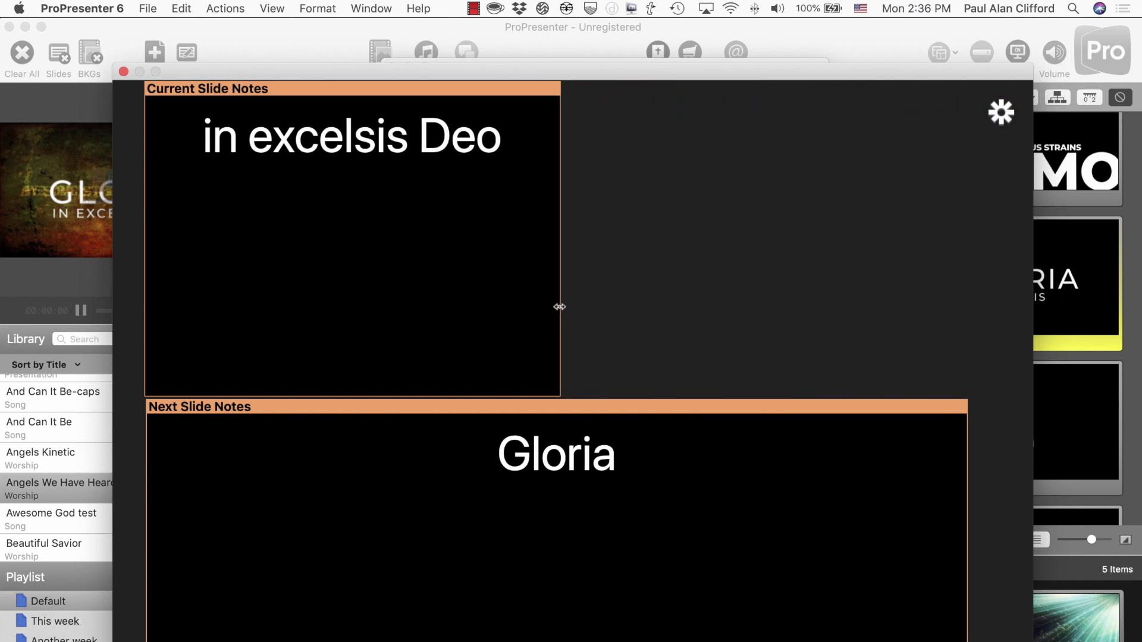
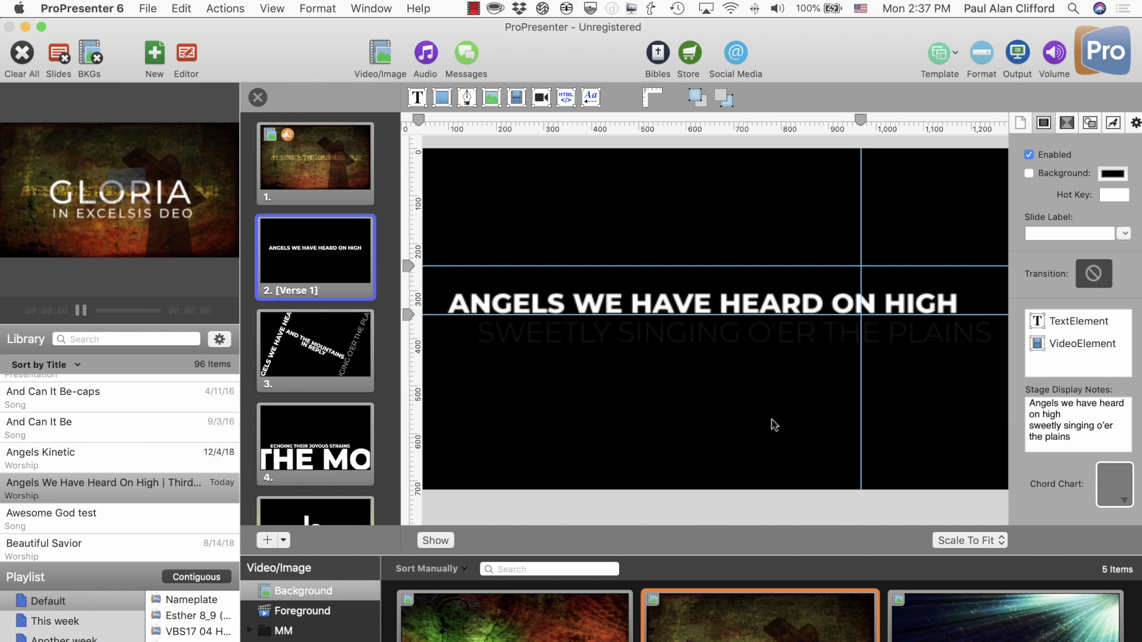
Step: Cut the line "Come adore on bended knee" from slide 17 and paste it into that slide's stage display notes
{"action": "scroll", "coordinate": [349, 438], "scroll_direction": "down", "scroll_amount": 10}
{"action": "scroll", "coordinate": [349, 437], "scroll_direction": "down", "scroll_amount": 12}
{"action": "scroll", "coordinate": [350, 437], "scroll_direction": "down", "scroll_amount": 3}
{"action": "left_click", "coordinate": [319, 295]}
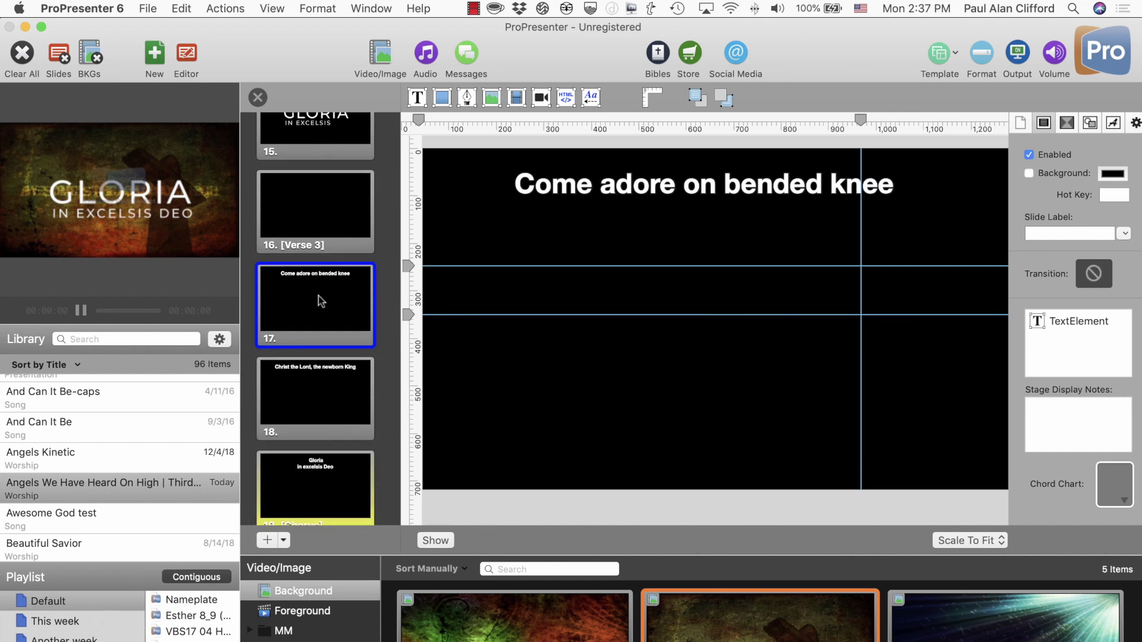
{"action": "left_click", "coordinate": [701, 181]}
{"action": "left_click", "coordinate": [700, 181]}
{"action": "double_click", "coordinate": [700, 172]}
{"action": "triple_click", "coordinate": [700, 171]}
{"action": "key", "text": "super+c"}
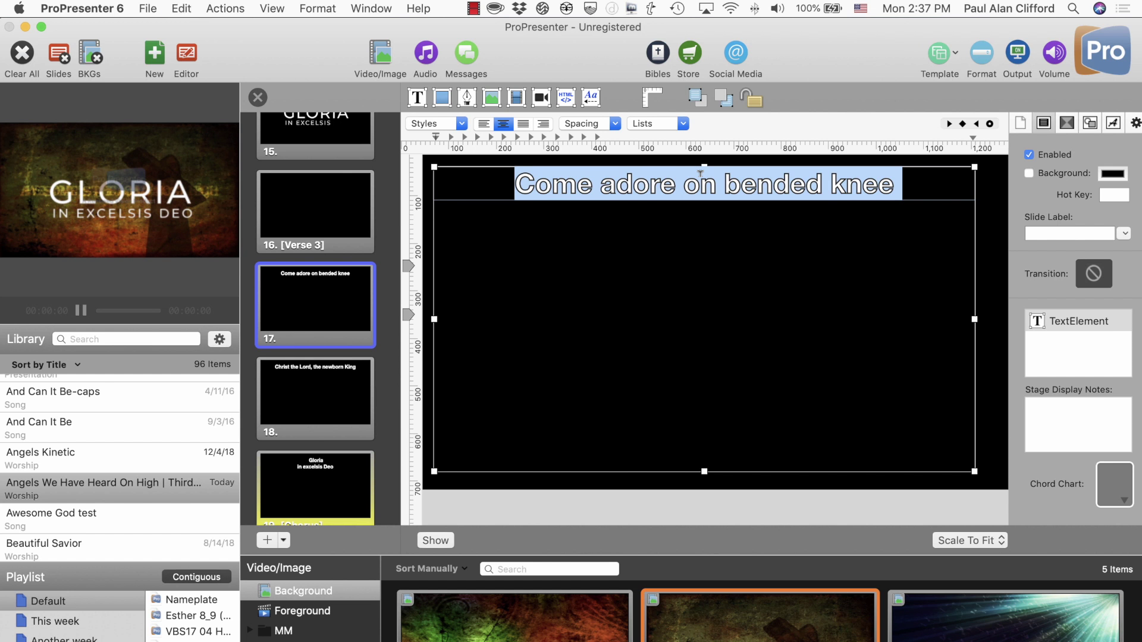
{"action": "key", "text": "BackSpace"}
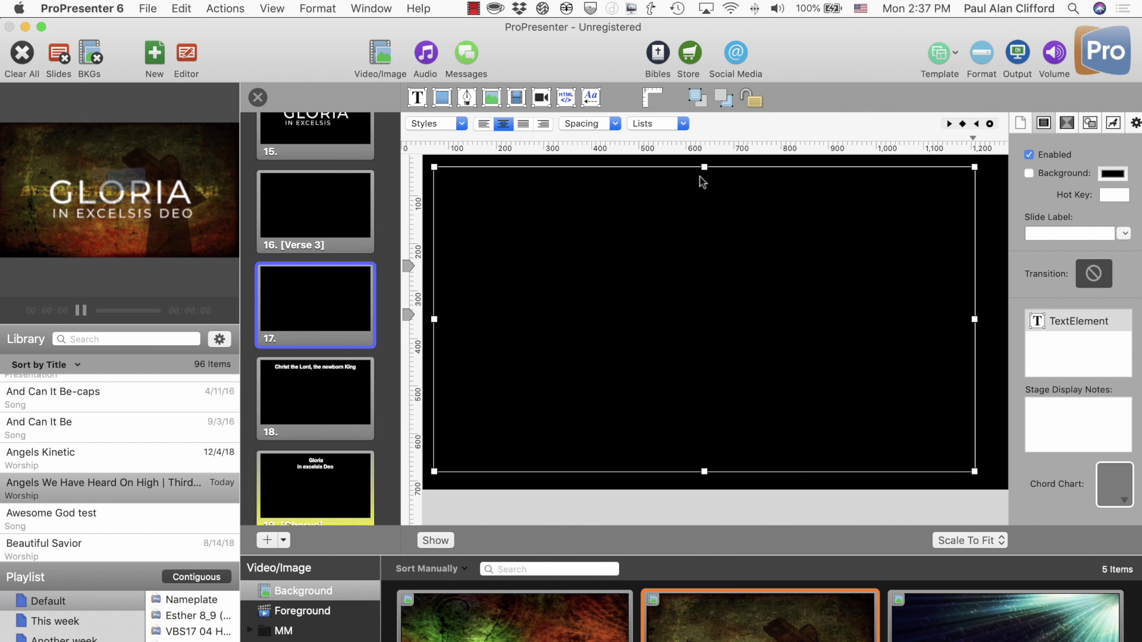
{"action": "left_click", "coordinate": [1080, 403]}
{"action": "key", "text": "super+v"}
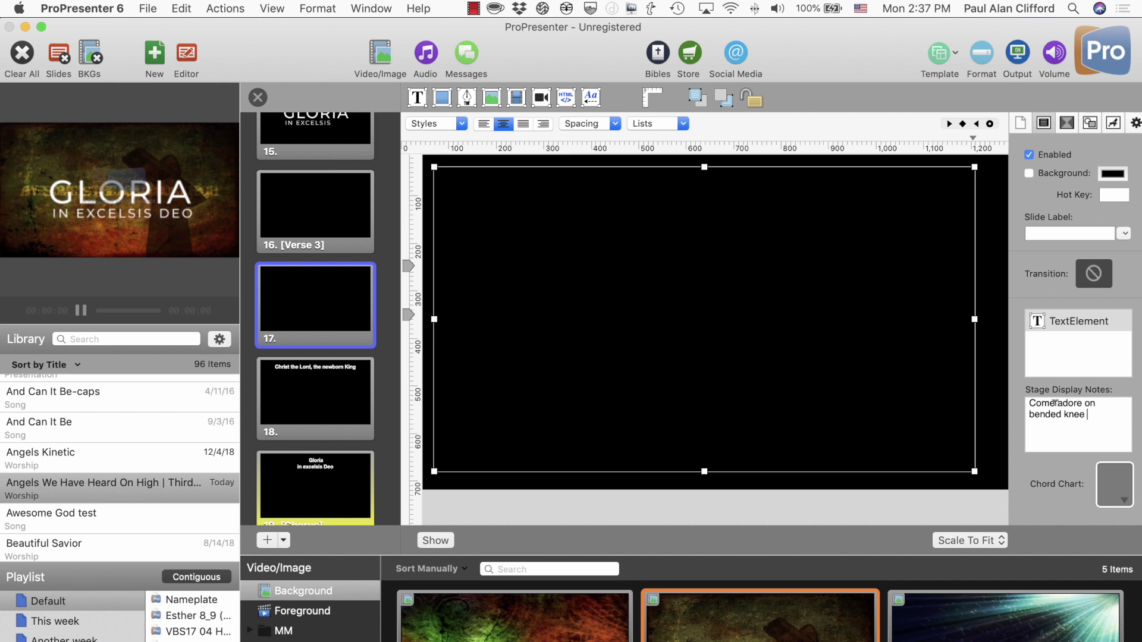
Step: Undo the notes paste and the text deletion on slide 17, and deselect its text box
{"action": "key", "text": "super+z"}
{"action": "key", "text": "super+z"}
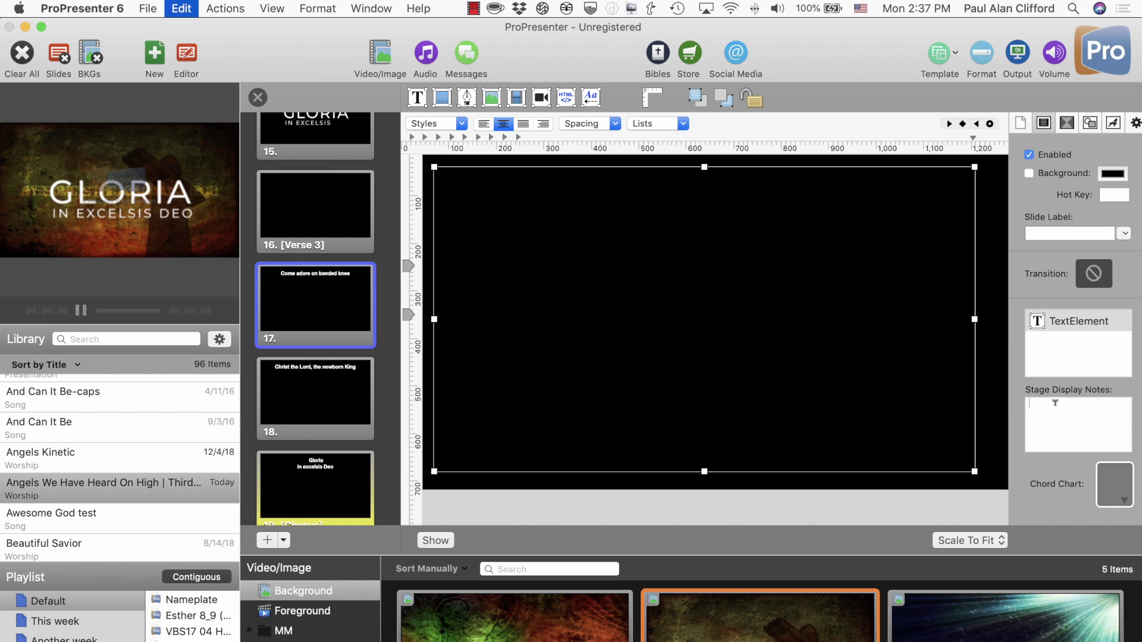
{"action": "left_click", "coordinate": [834, 499]}
Step: Move slide 17's text box down past the slide's lower edge, and bring it back up into the lower part of the slide
{"action": "left_click", "coordinate": [814, 199]}
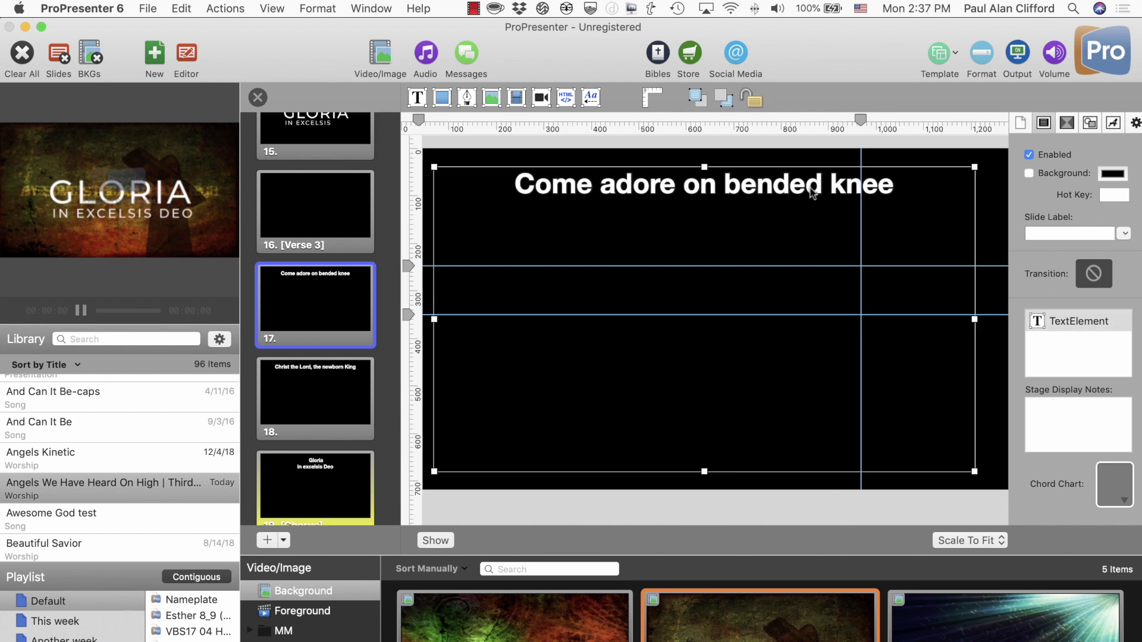
{"action": "left_click_drag", "start_coordinate": [814, 173], "coordinate": [807, 495]}
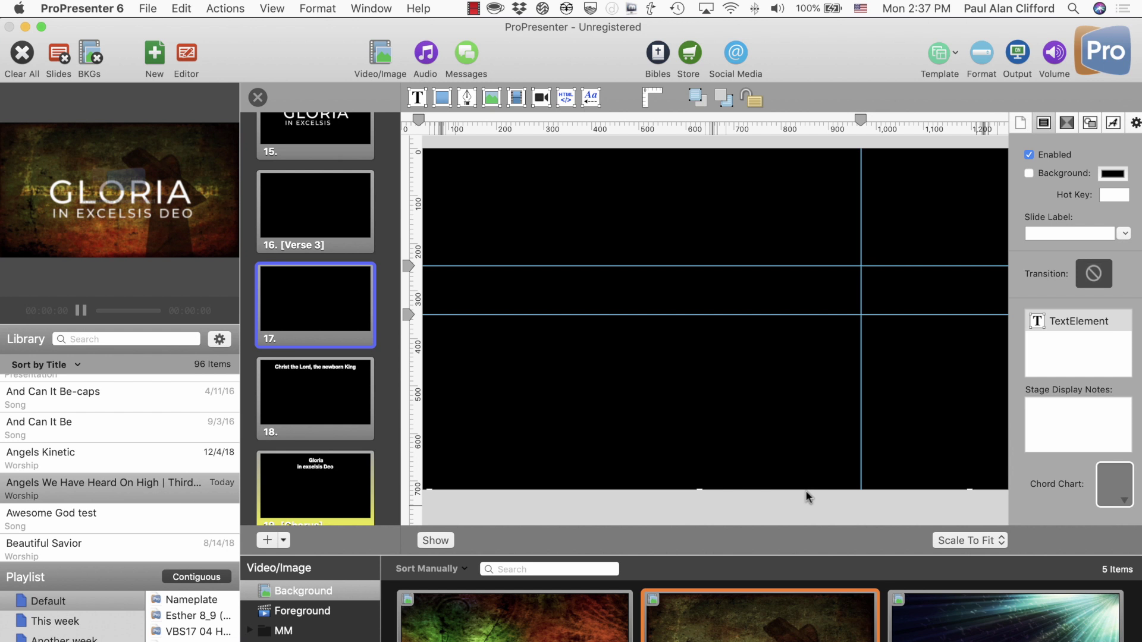
{"action": "left_click_drag", "start_coordinate": [805, 490], "coordinate": [815, 409]}
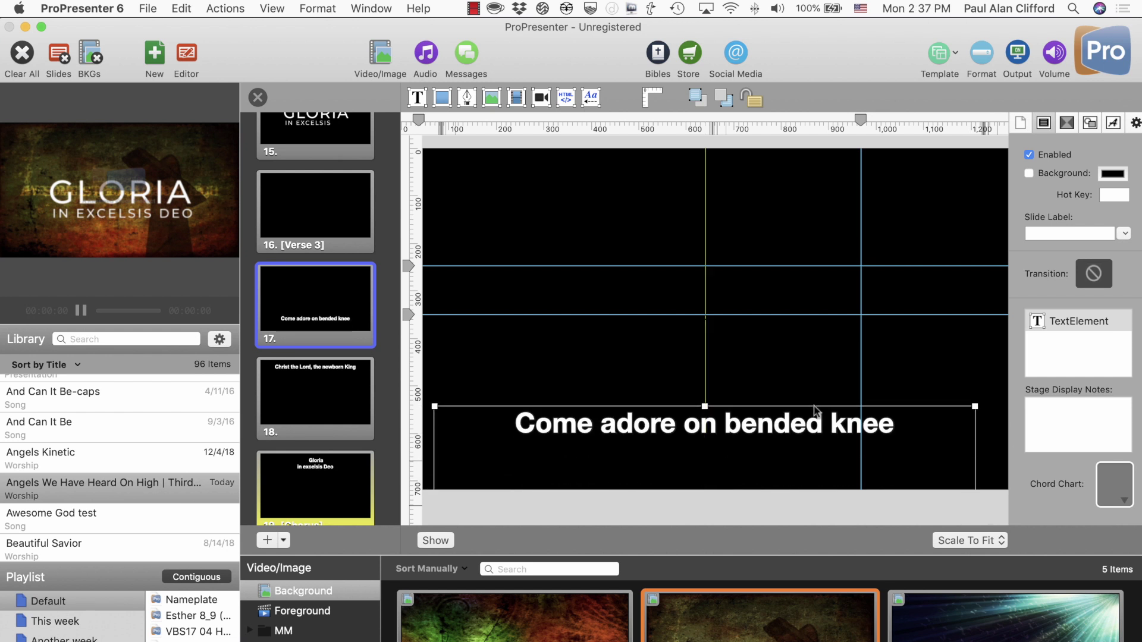
Step: Copy the whole lyric line on slide 17 and set its text size to 1
{"action": "double_click", "coordinate": [900, 425]}
{"action": "key", "text": "super+a"}
{"action": "key", "text": "super+c"}
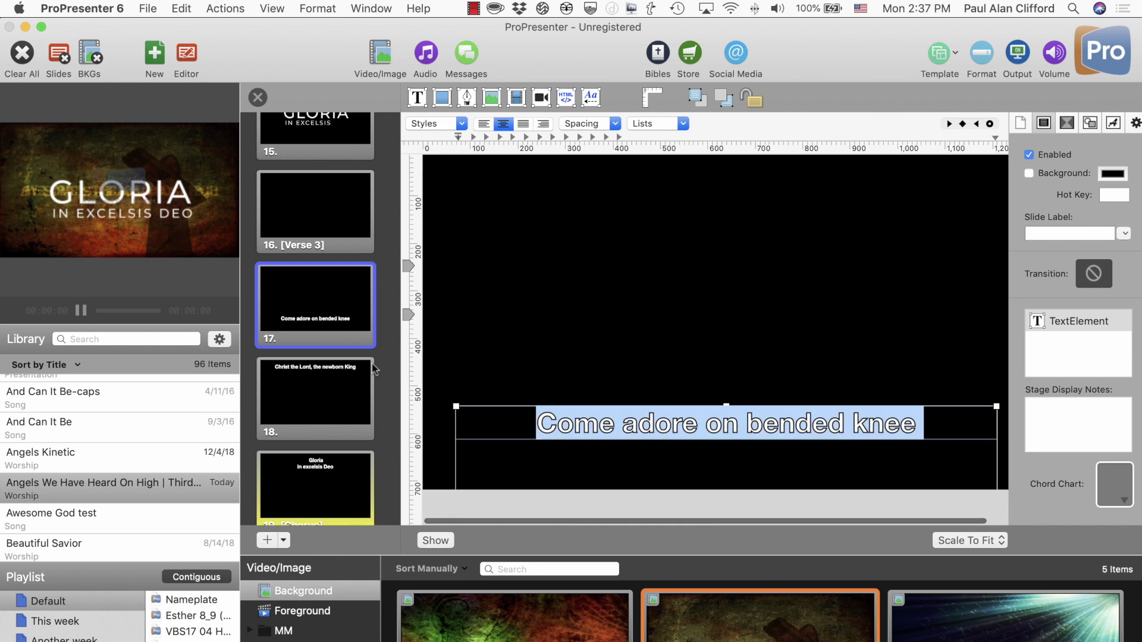
{"action": "left_click", "coordinate": [1111, 124]}
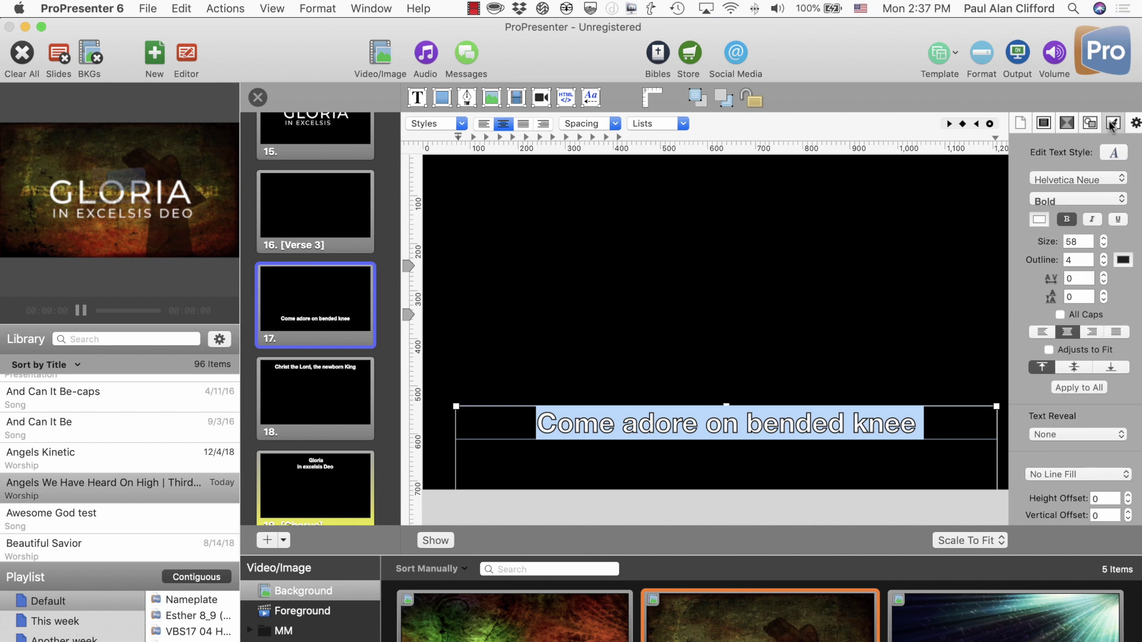
{"action": "left_click", "coordinate": [1081, 237]}
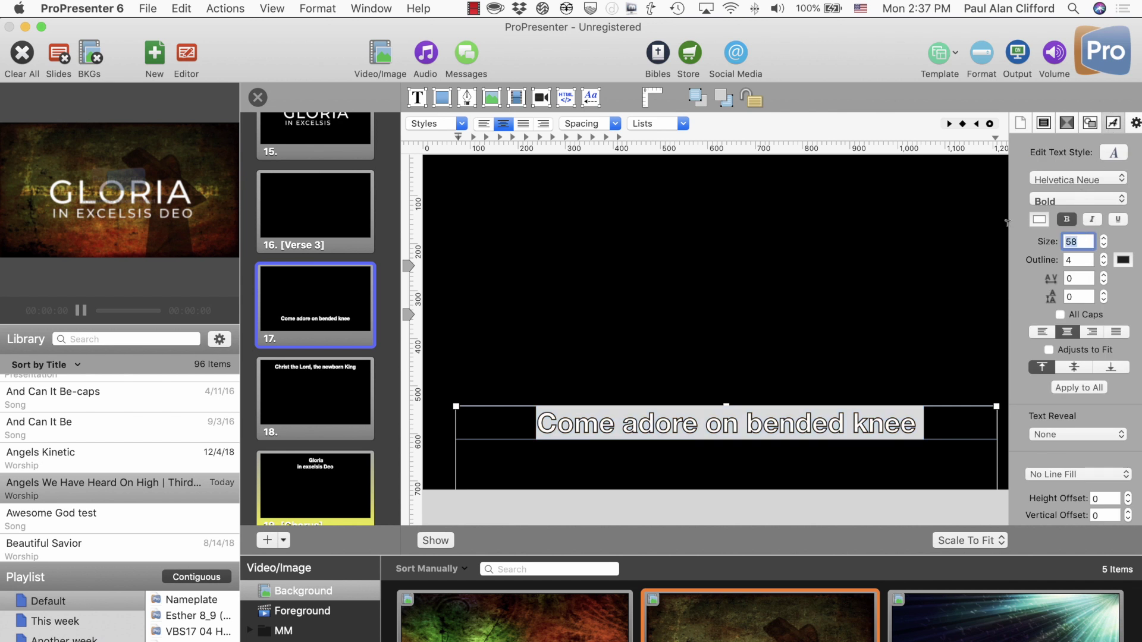
{"action": "type", "text": "1"}
{"action": "key", "text": "Return"}
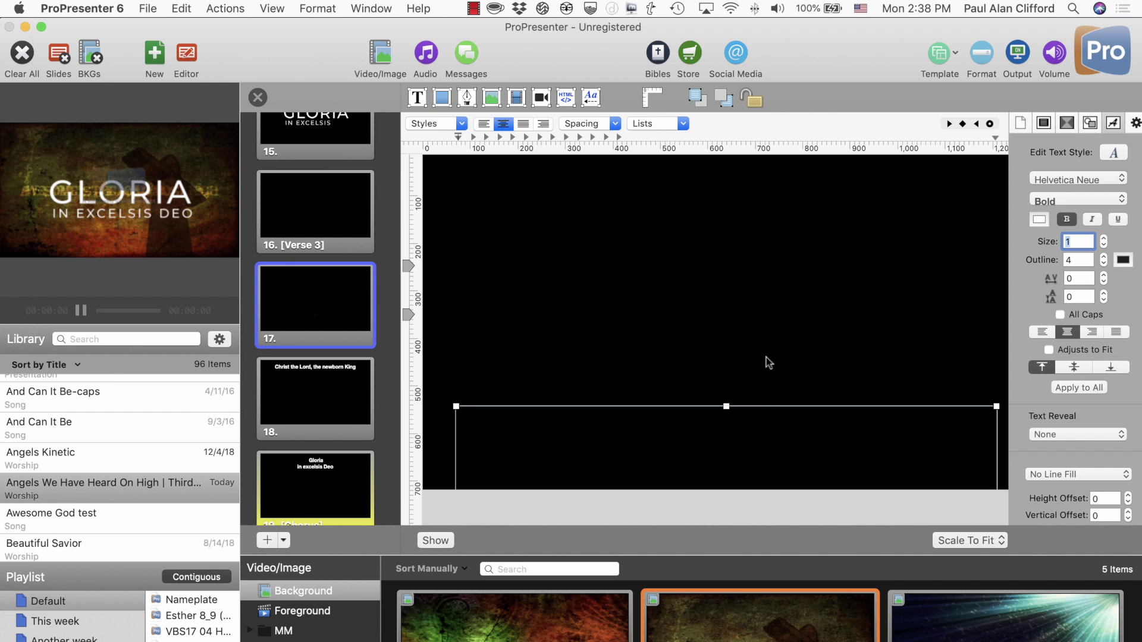
Step: Paste the copied line "Come adore on bended knee" into slide 17's stage display notes and deselect the text box
{"action": "left_click", "coordinate": [1021, 124]}
{"action": "left_click", "coordinate": [1044, 124]}
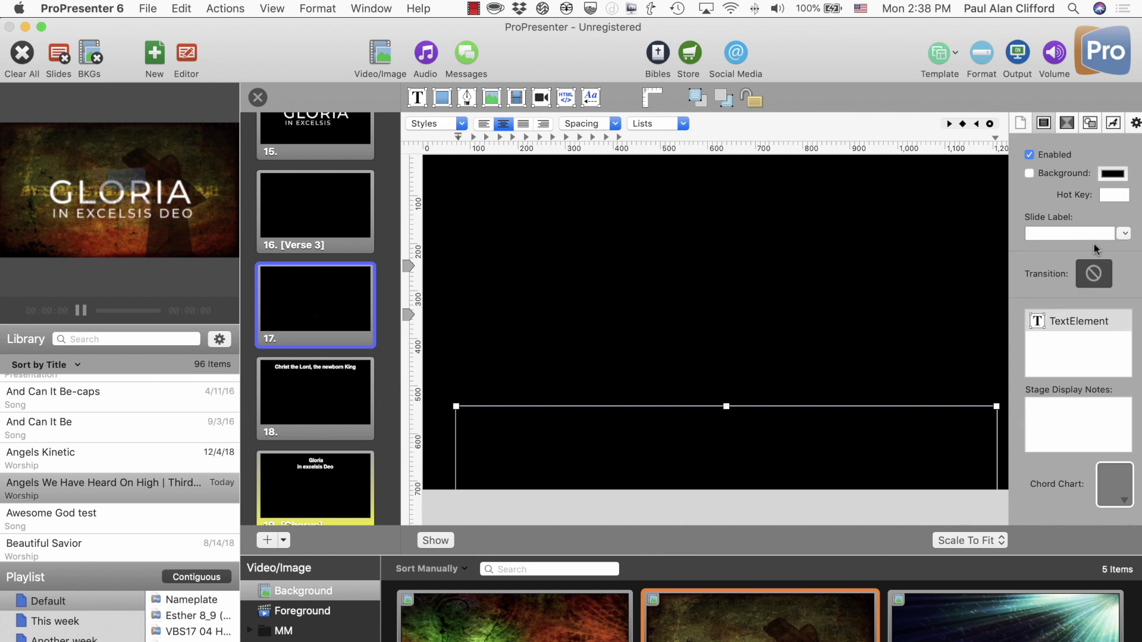
{"action": "left_click", "coordinate": [1086, 397]}
{"action": "key", "text": "super+v"}
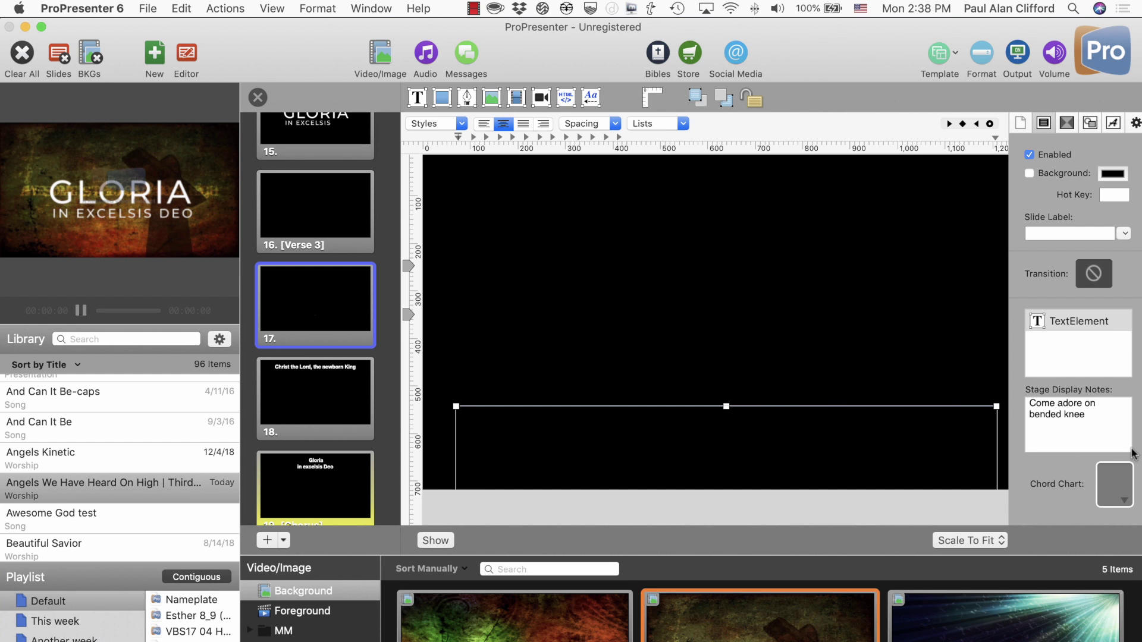
{"action": "left_click", "coordinate": [904, 410]}
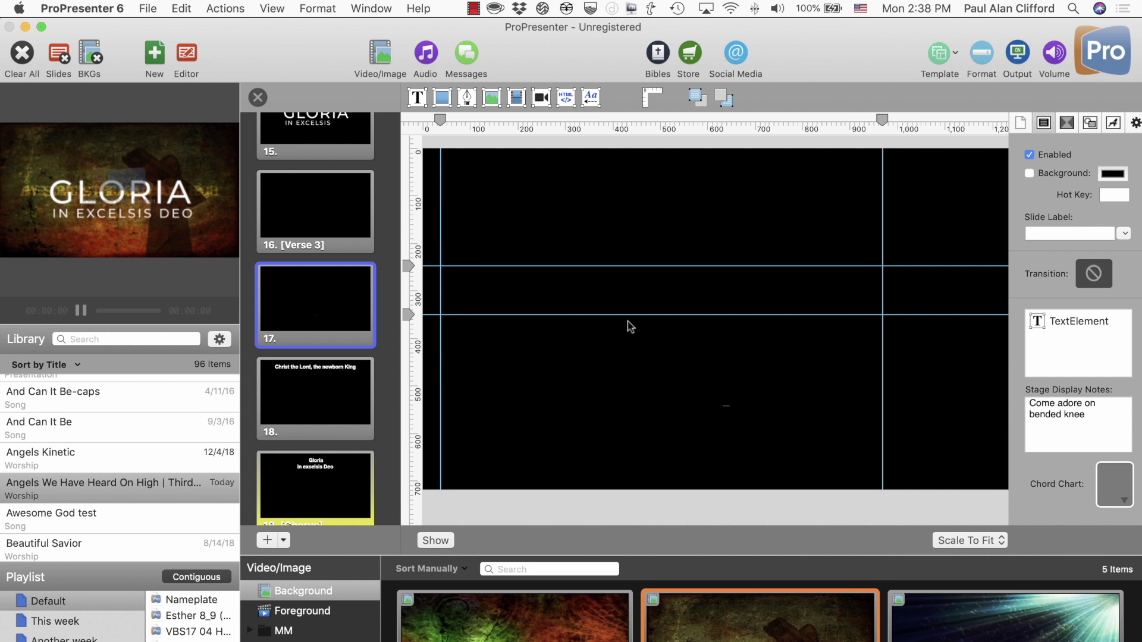
Step: Add the video "come to bethlehem and see him whose birth the angels sing.mov" from the 2018 folder to slide 16 [Verse 3]
{"action": "left_click", "coordinate": [347, 215]}
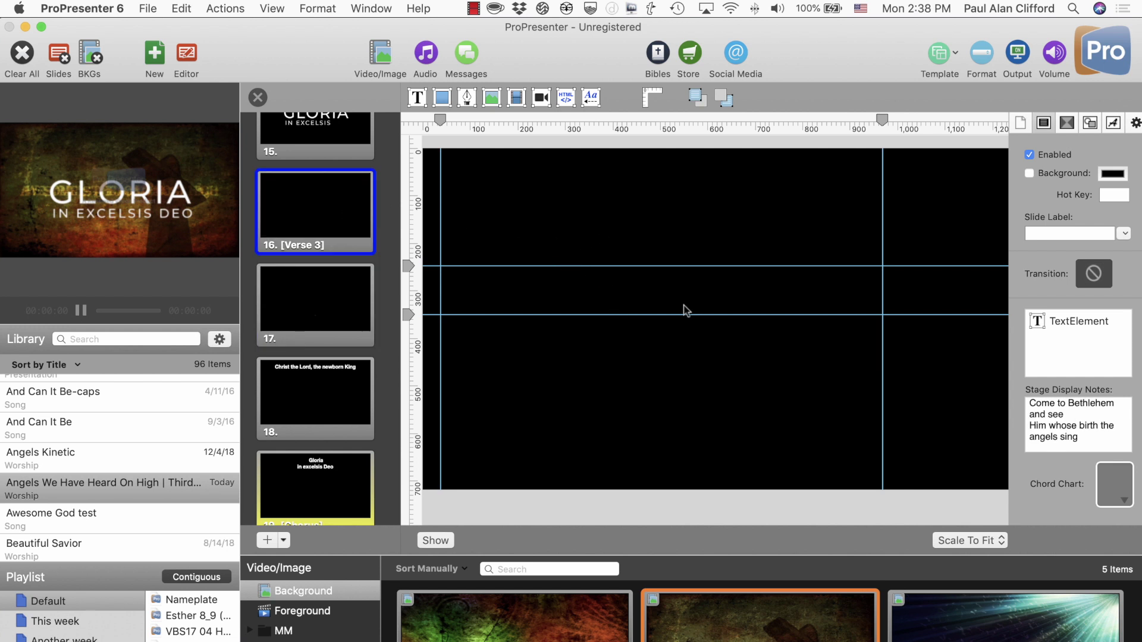
{"action": "scroll", "coordinate": [345, 233], "scroll_direction": "up", "scroll_amount": 3}
{"action": "left_click", "coordinate": [498, 101]}
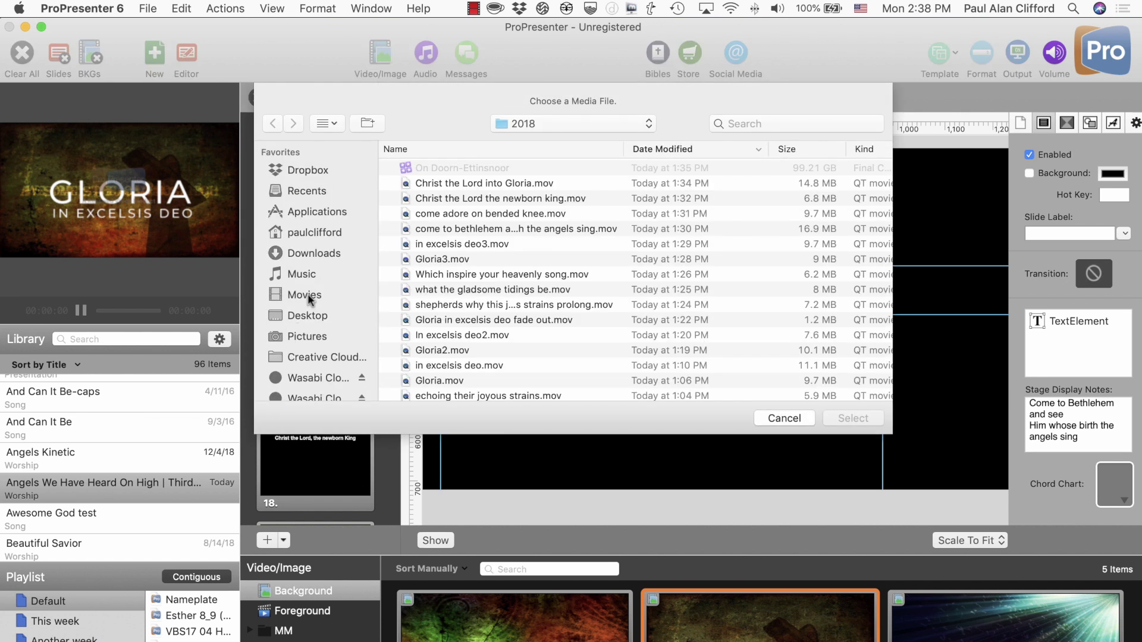
{"action": "scroll", "coordinate": [324, 359], "scroll_direction": "down", "scroll_amount": 10}
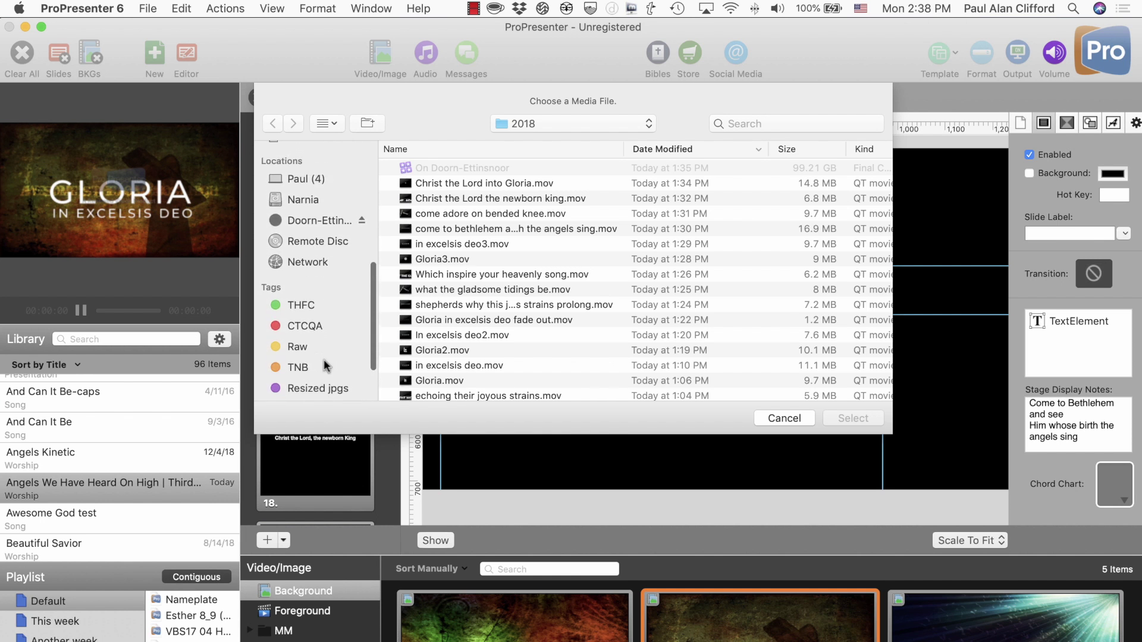
{"action": "left_click", "coordinate": [324, 220]}
{"action": "double_click", "coordinate": [417, 168]}
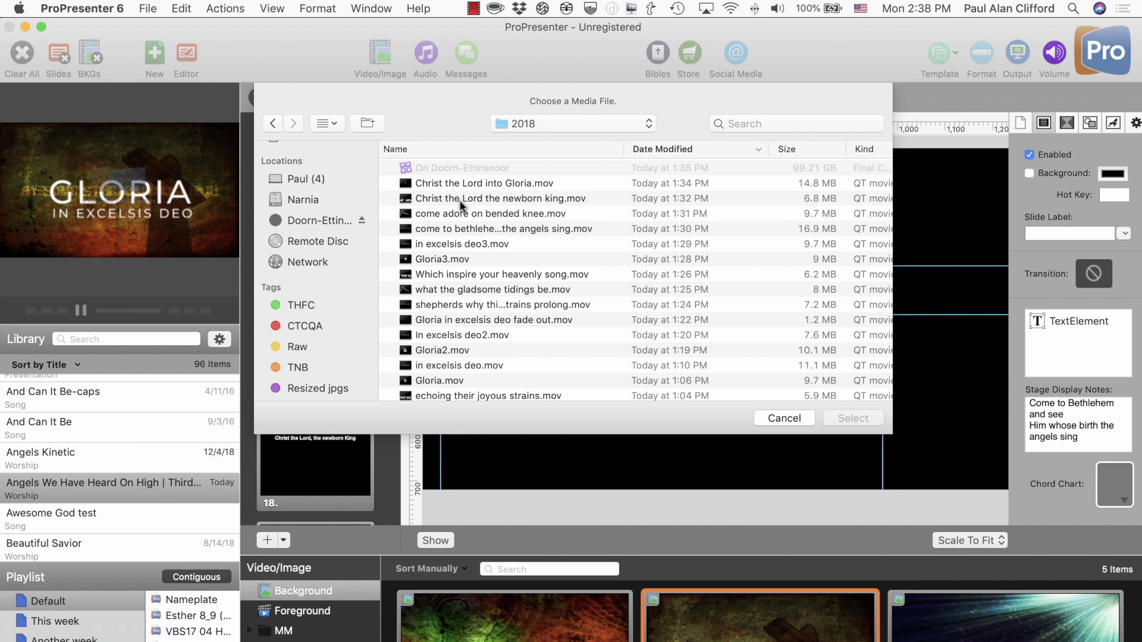
{"action": "scroll", "coordinate": [462, 207], "scroll_direction": "down", "scroll_amount": 1}
{"action": "left_click", "coordinate": [464, 229]}
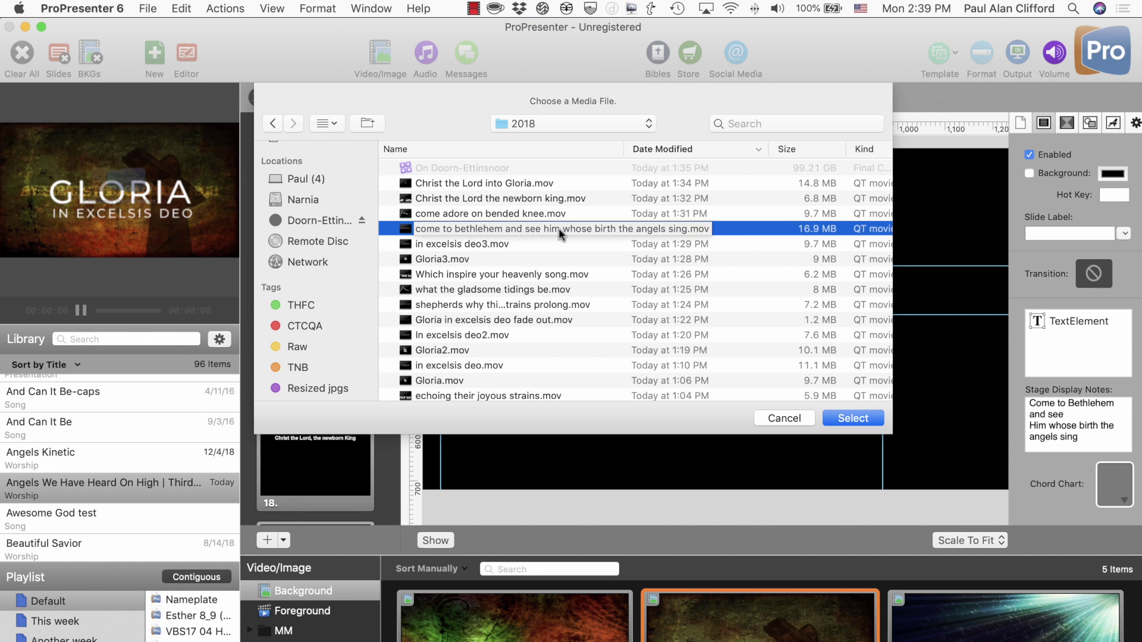
{"action": "left_click", "coordinate": [850, 418]}
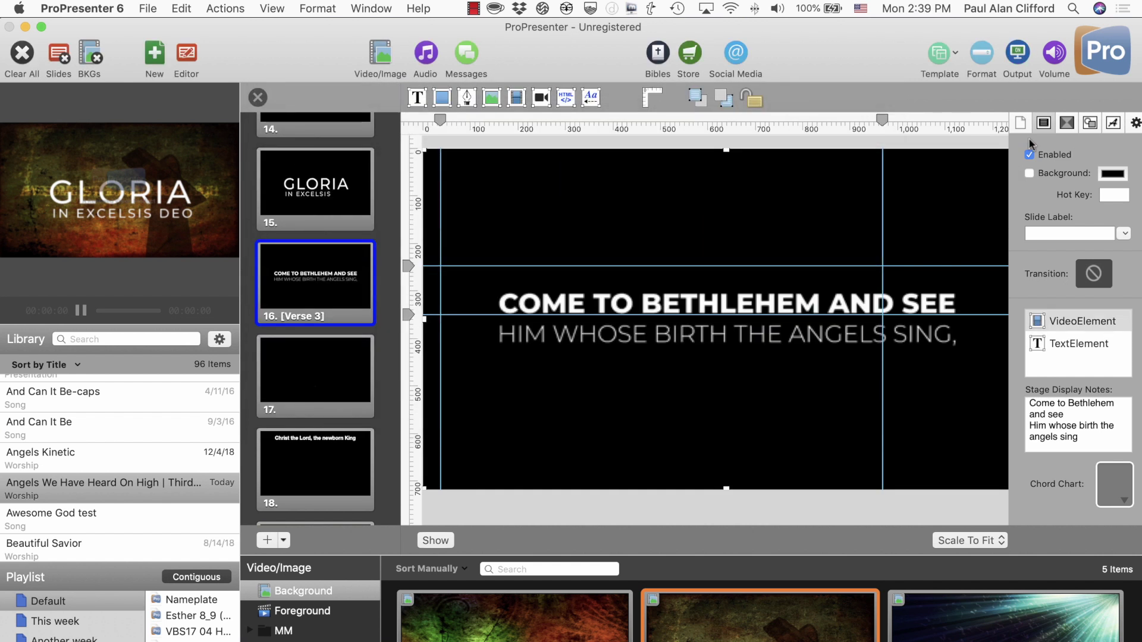
Step: Check the size choices available for the presentation and close the list without picking one
{"action": "left_click", "coordinate": [1022, 122]}
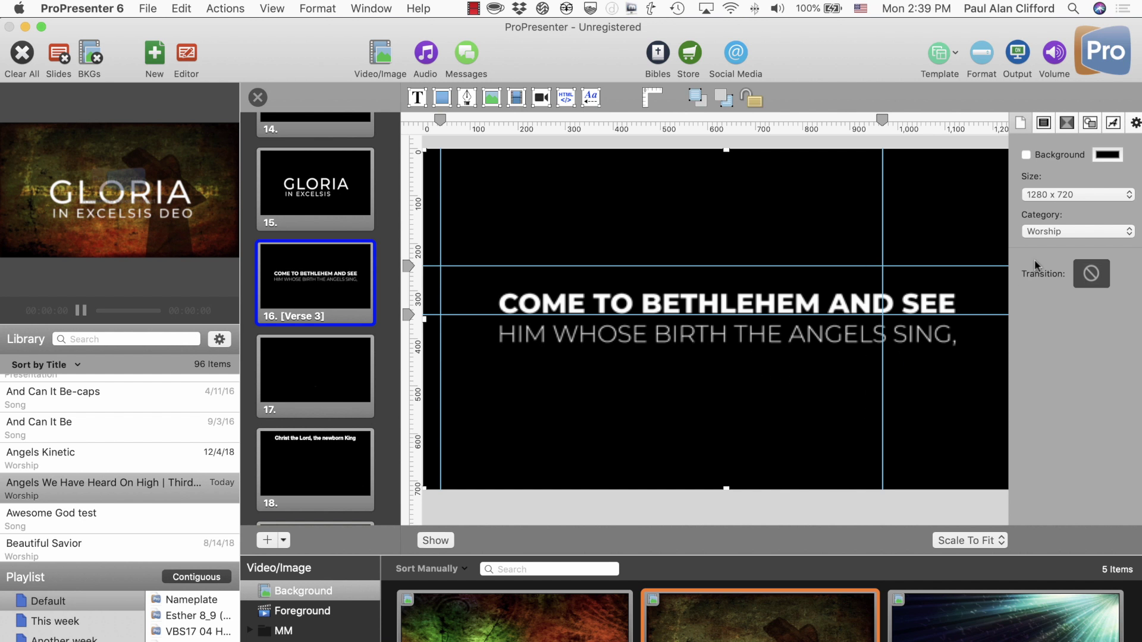
{"action": "left_click", "coordinate": [1129, 198]}
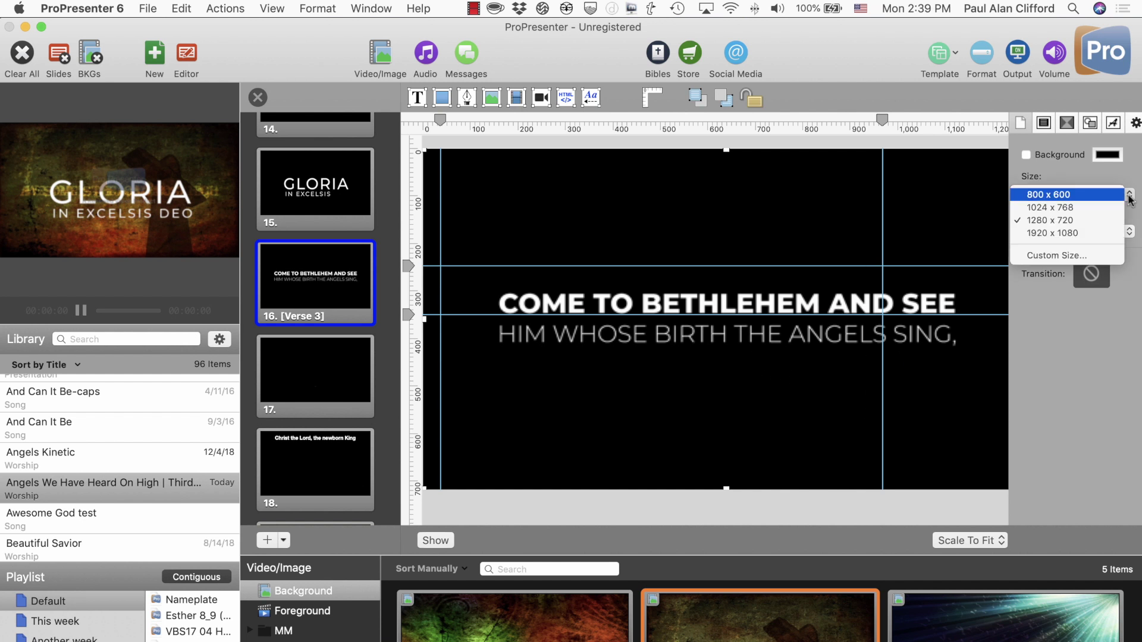
{"action": "left_click", "coordinate": [1139, 192]}
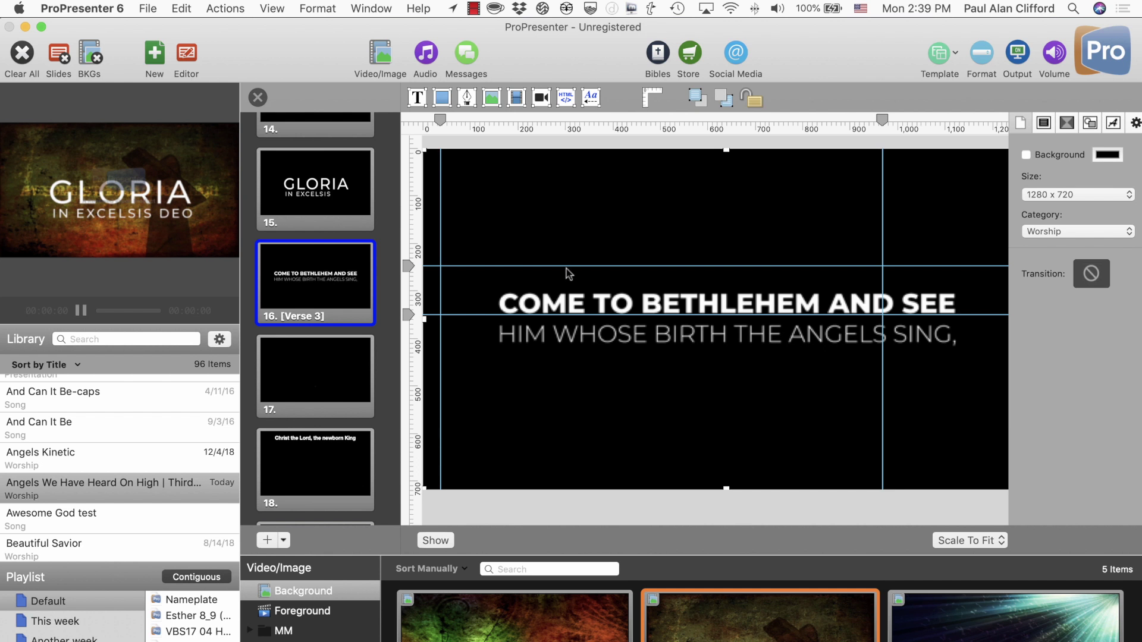
Step: Compare slides 16 and 17, and add the video "come adore on bended knee.mov" from the 2018 folder to slide 17
{"action": "left_click", "coordinate": [297, 371]}
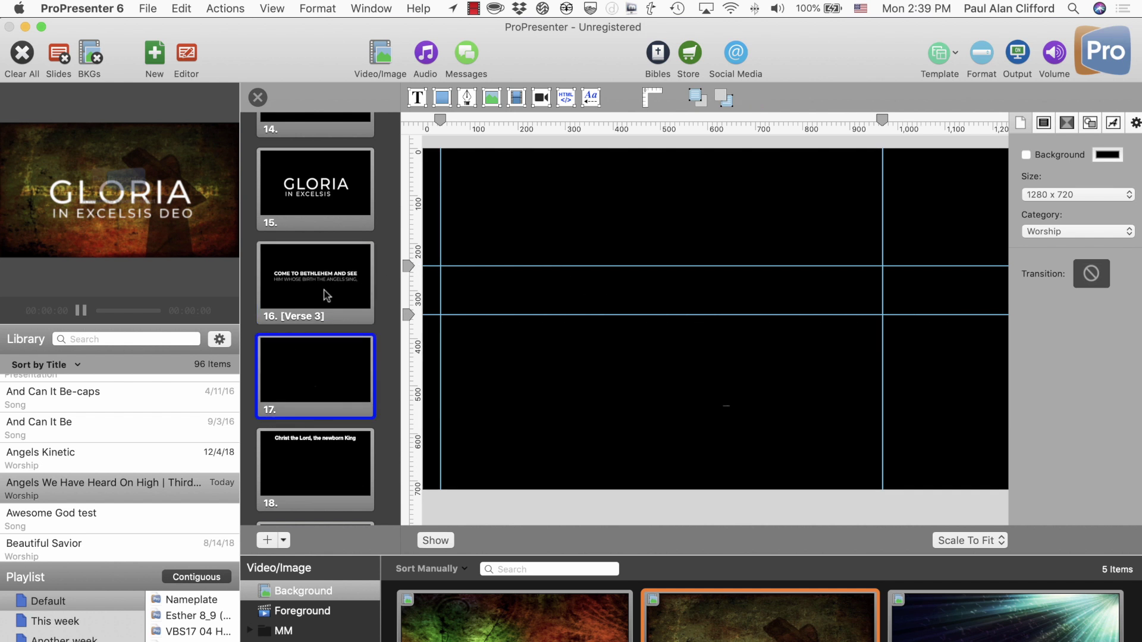
{"action": "left_click", "coordinate": [304, 287]}
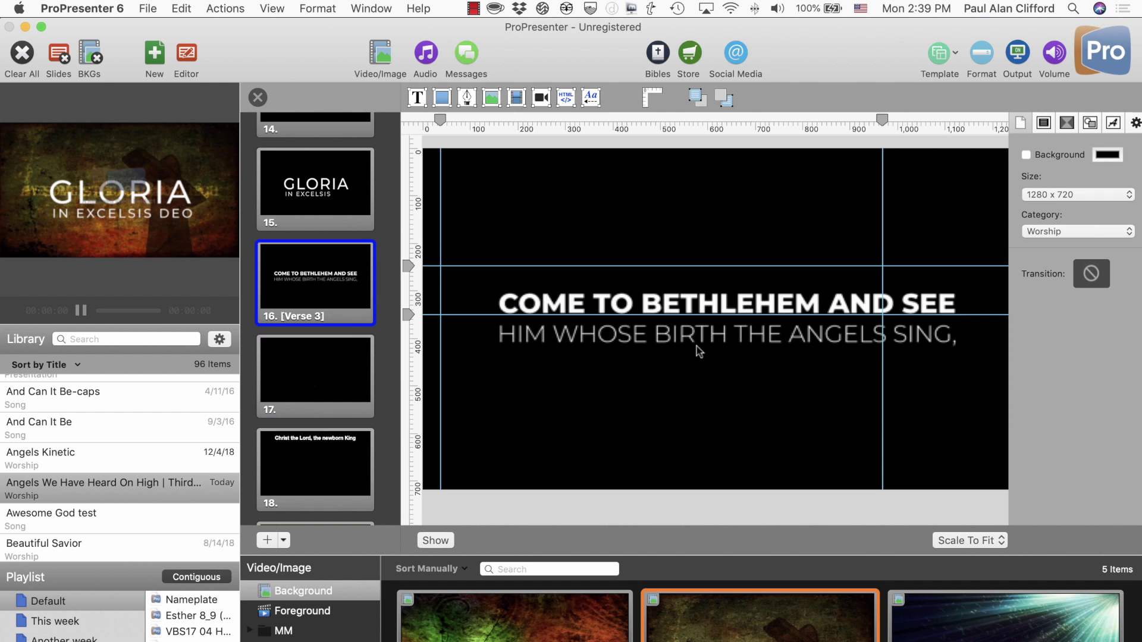
{"action": "left_click", "coordinate": [271, 381]}
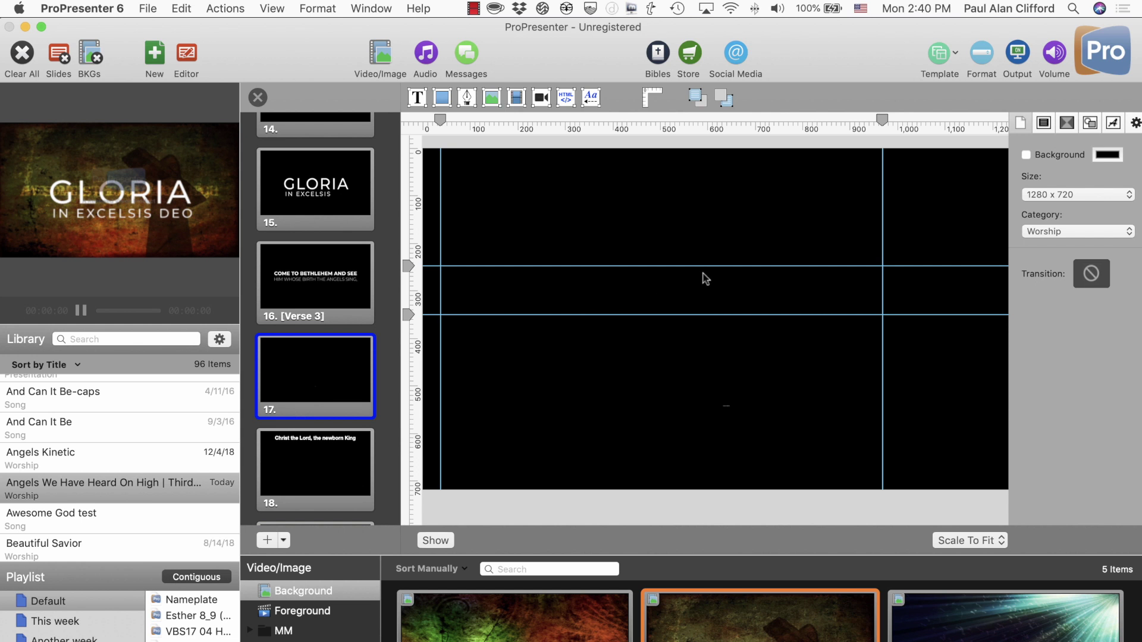
{"action": "left_click", "coordinate": [517, 98]}
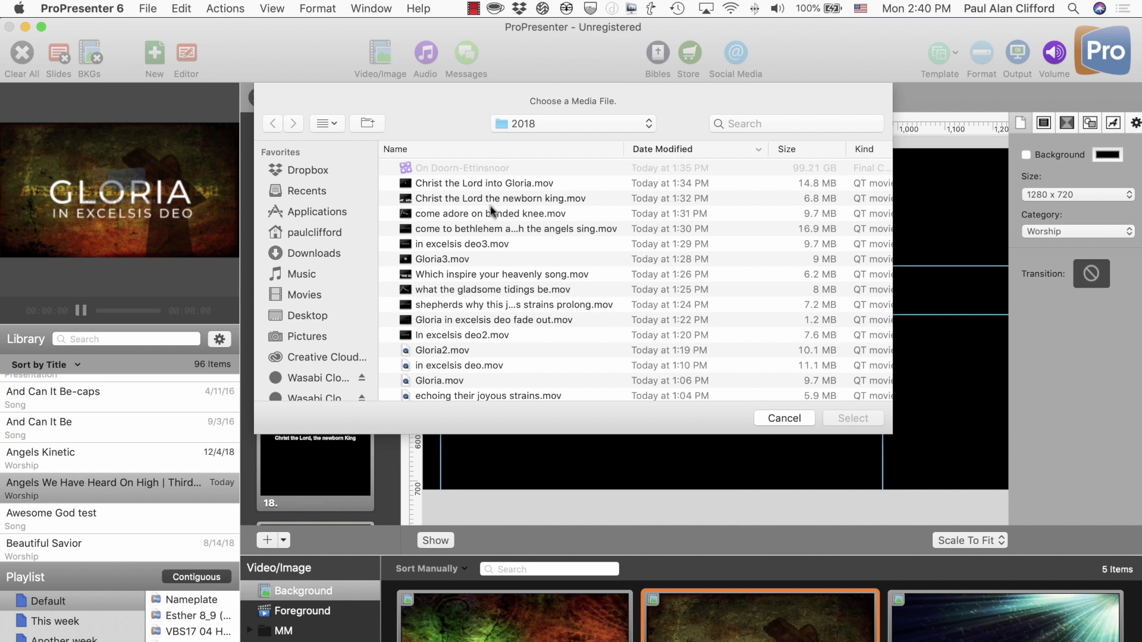
{"action": "left_click", "coordinate": [488, 215]}
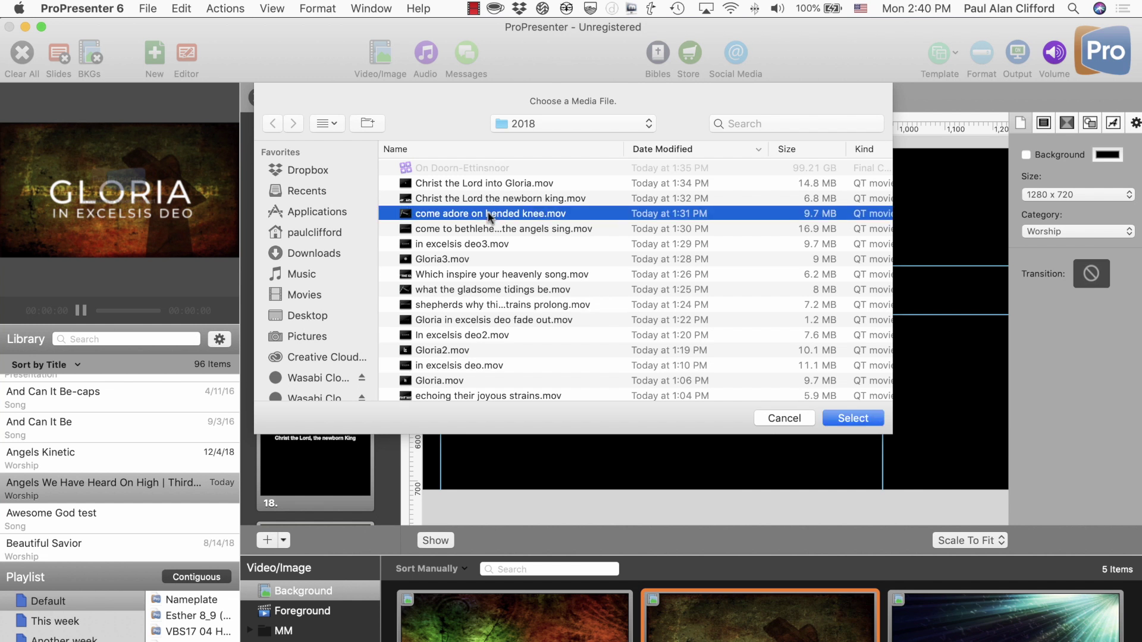
{"action": "left_click", "coordinate": [854, 419]}
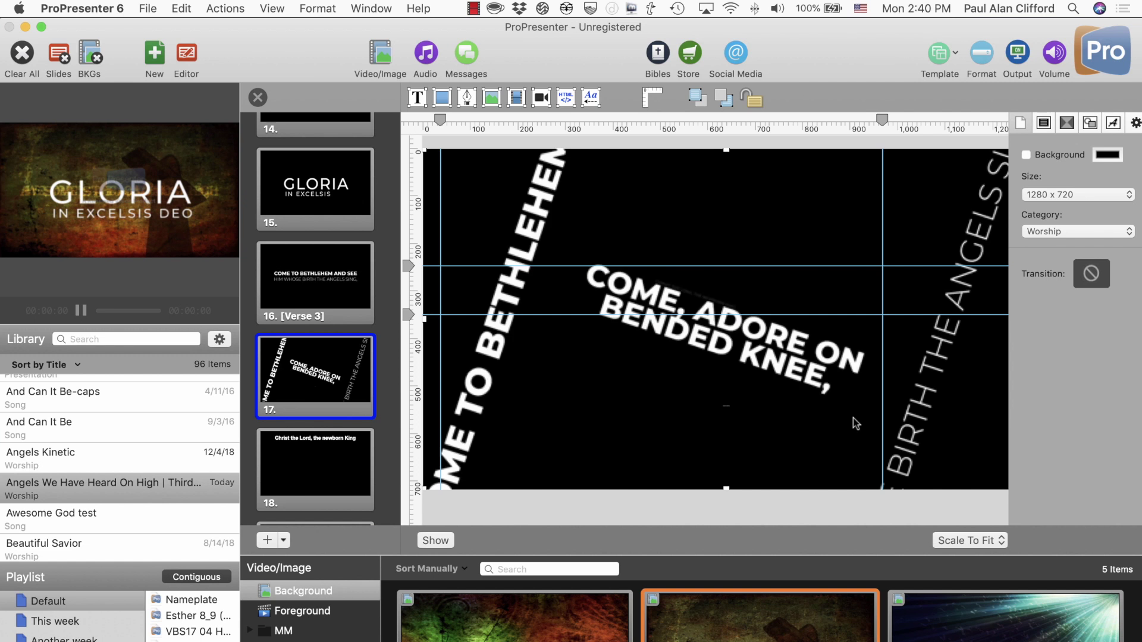
Step: Copy the line "Christ the Lord, the newborn King" from slide 18's text box and delete it from the slide
{"action": "left_click", "coordinate": [300, 467]}
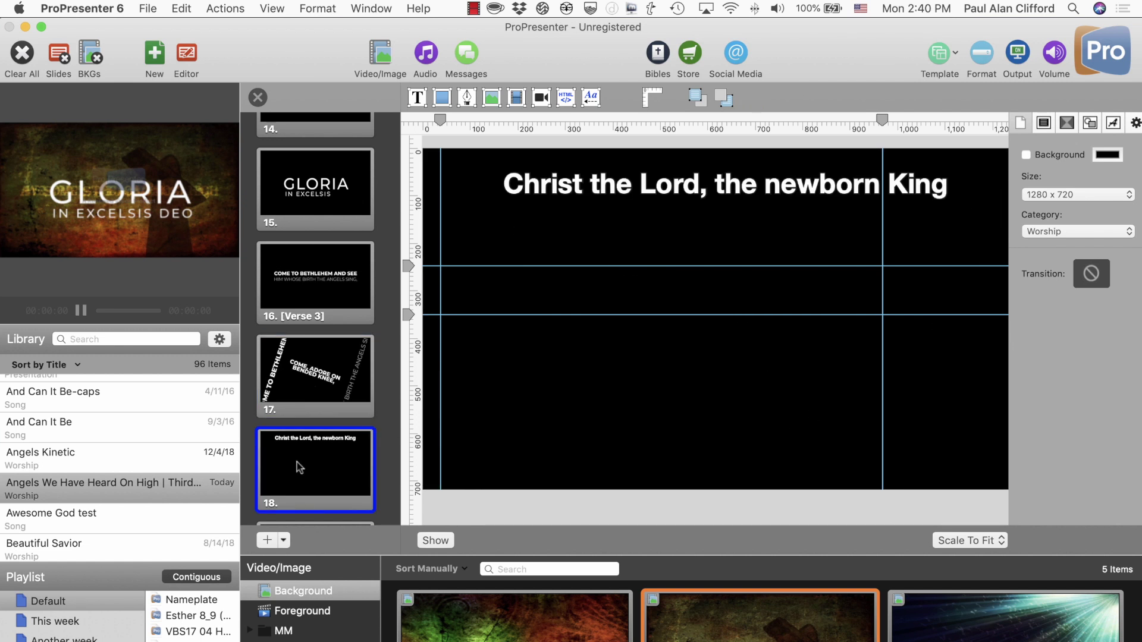
{"action": "left_click", "coordinate": [719, 191]}
{"action": "double_click", "coordinate": [719, 190]}
{"action": "double_click", "coordinate": [731, 186]}
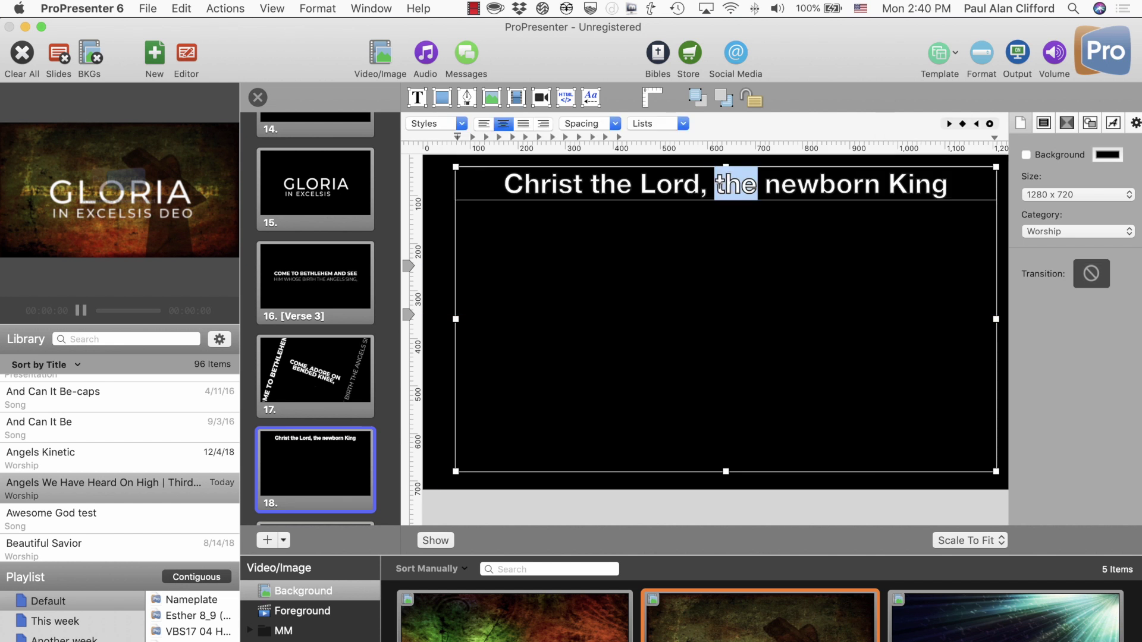
{"action": "triple_click", "coordinate": [720, 186]}
{"action": "key", "text": "super+c"}
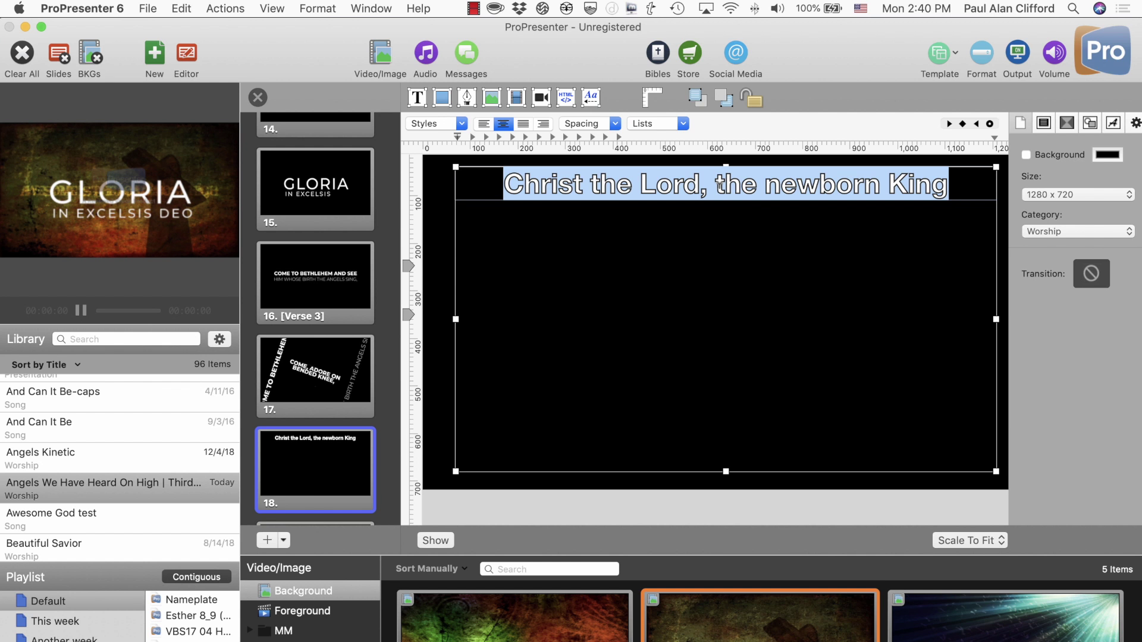
{"action": "key", "text": "BackSpace"}
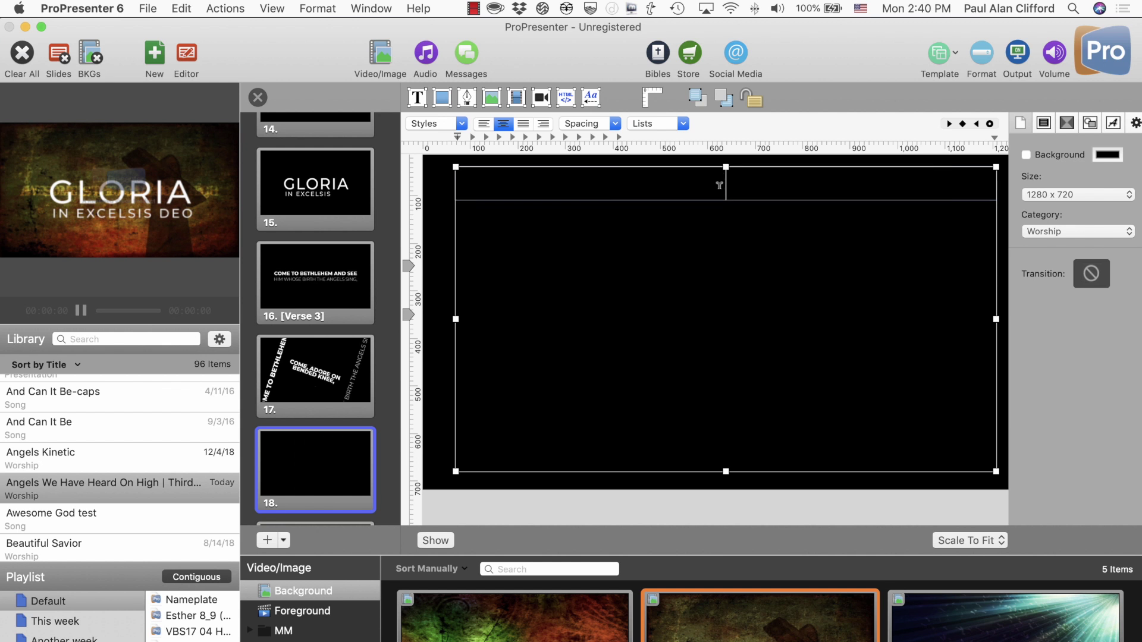
Step: Paste the copied line "Christ the Lord, the newborn King" into slide 18's stage display notes
{"action": "left_click", "coordinate": [1043, 123]}
{"action": "left_click", "coordinate": [1077, 420]}
{"action": "key", "text": "super+v"}
{"action": "double_click", "coordinate": [826, 386]}
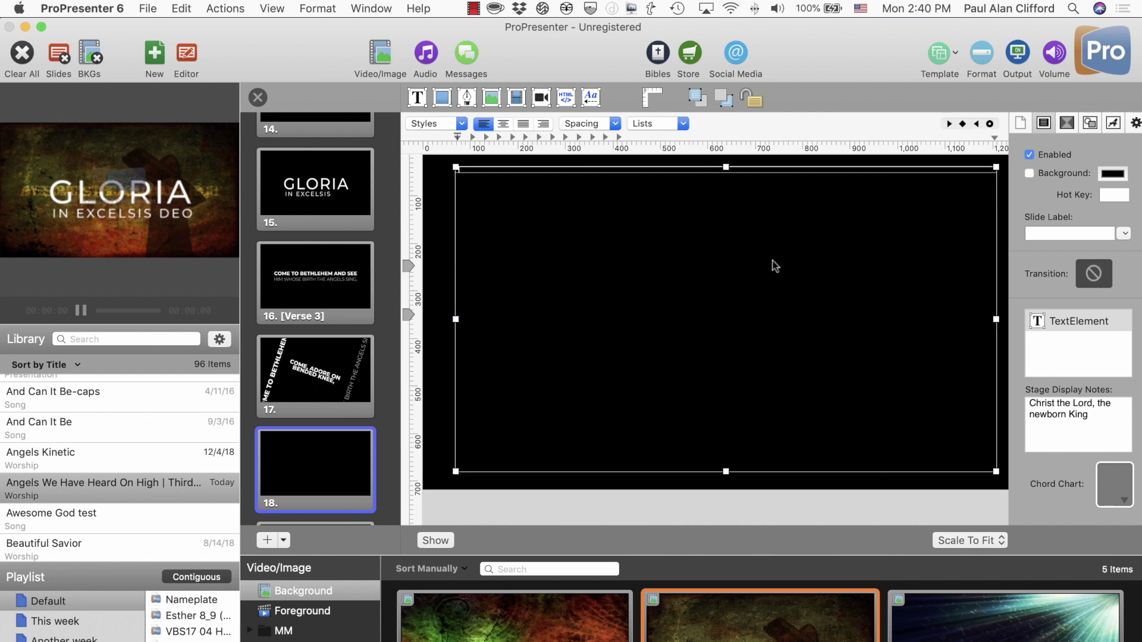
Step: Add the video "Christ the Lord the newborn king.mov" from the 2018 folder to slide 18 and close the slide editor
{"action": "left_click", "coordinate": [336, 464]}
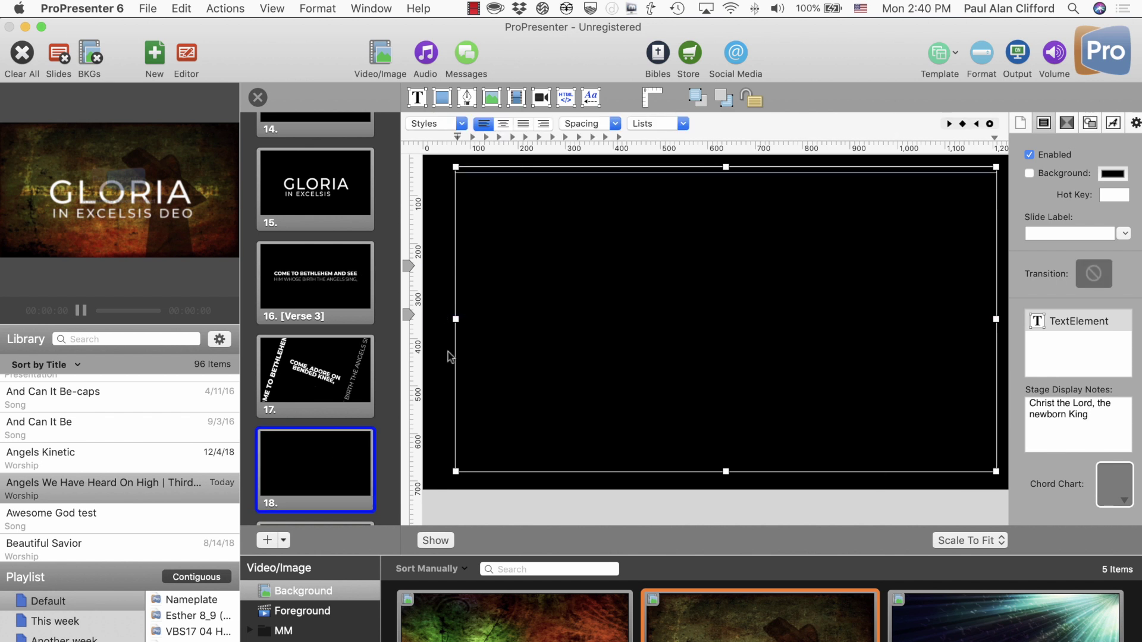
{"action": "left_click", "coordinate": [517, 97]}
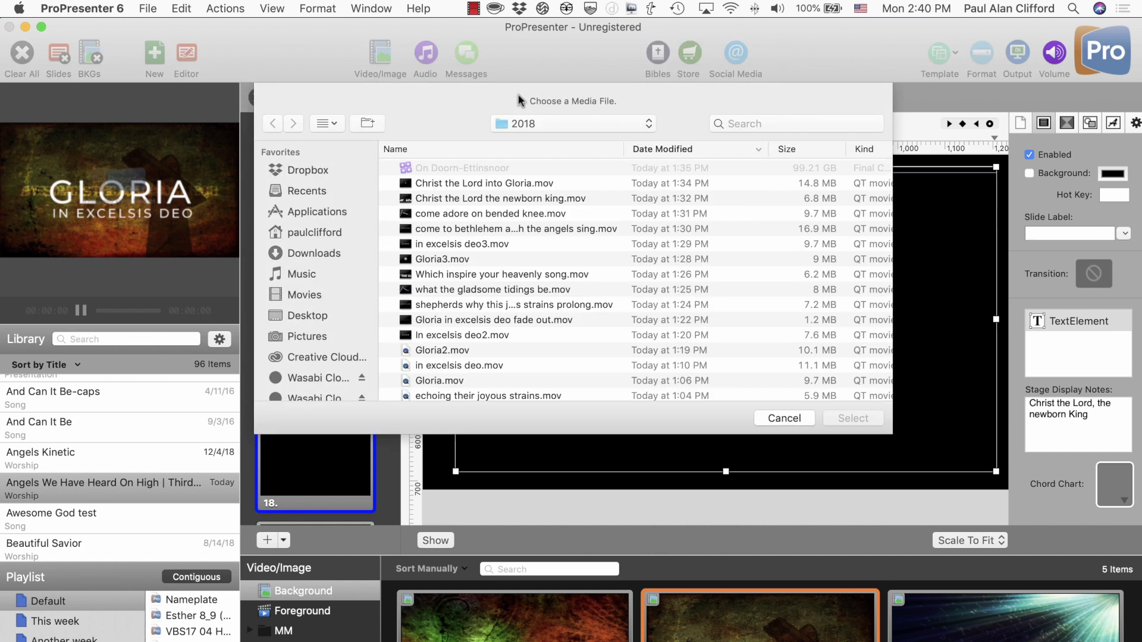
{"action": "left_click", "coordinate": [500, 198]}
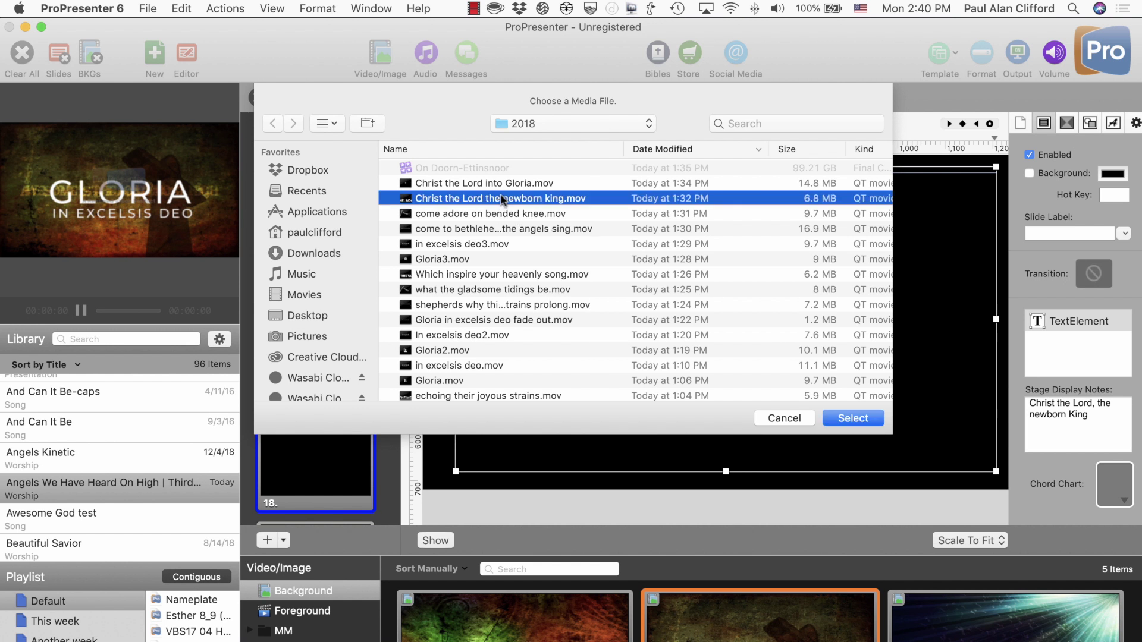
{"action": "left_click", "coordinate": [855, 419]}
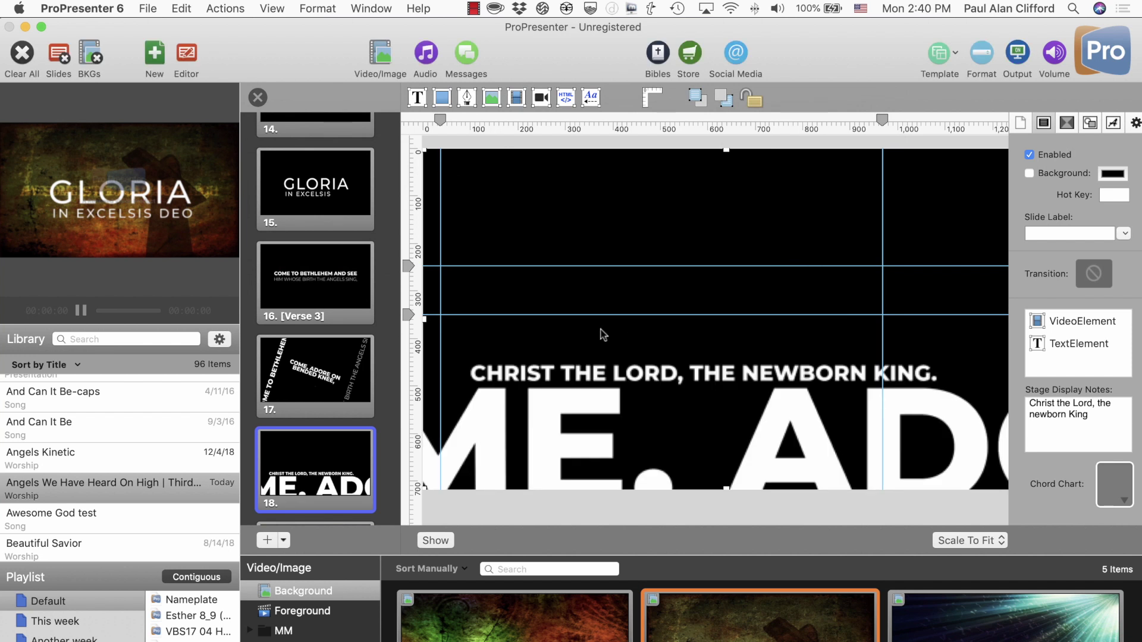
{"action": "left_click", "coordinate": [258, 98]}
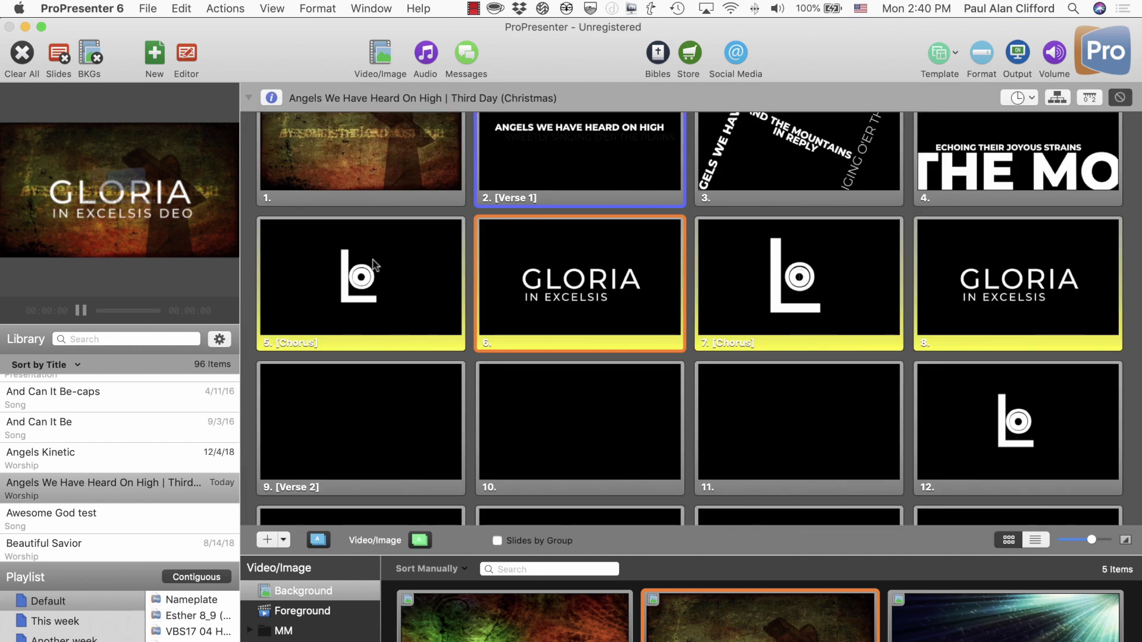
Step: Present slides 15 and 16 in sequence, and switch the preview to the stage display to check slide 16's notes
{"action": "scroll", "coordinate": [375, 265], "scroll_direction": "down", "scroll_amount": 5}
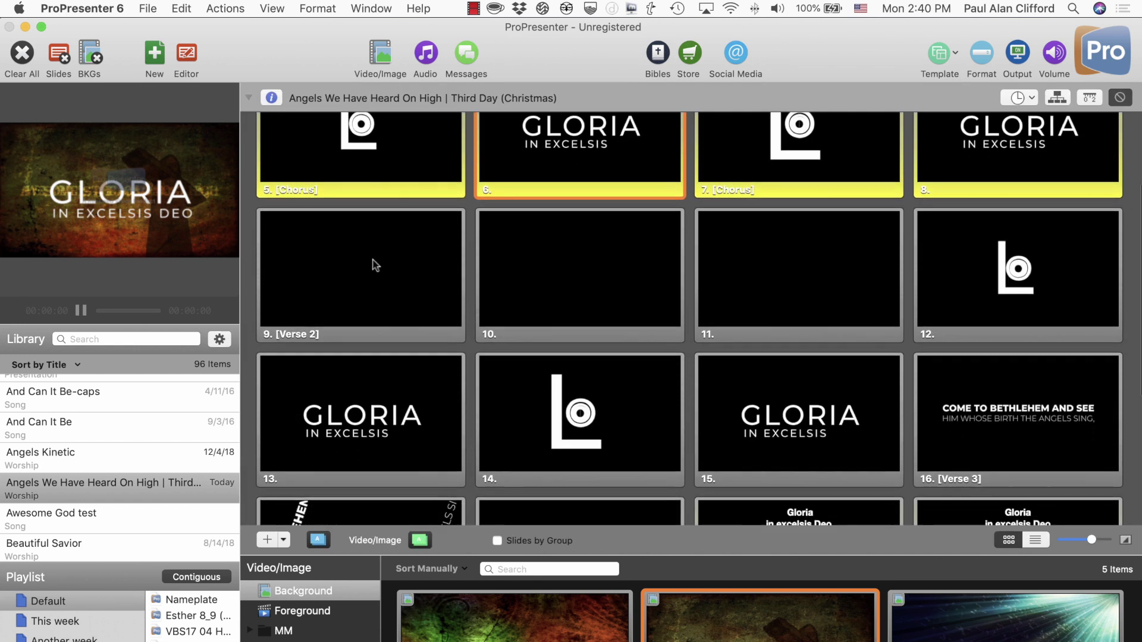
{"action": "scroll", "coordinate": [375, 265], "scroll_direction": "up", "scroll_amount": 3}
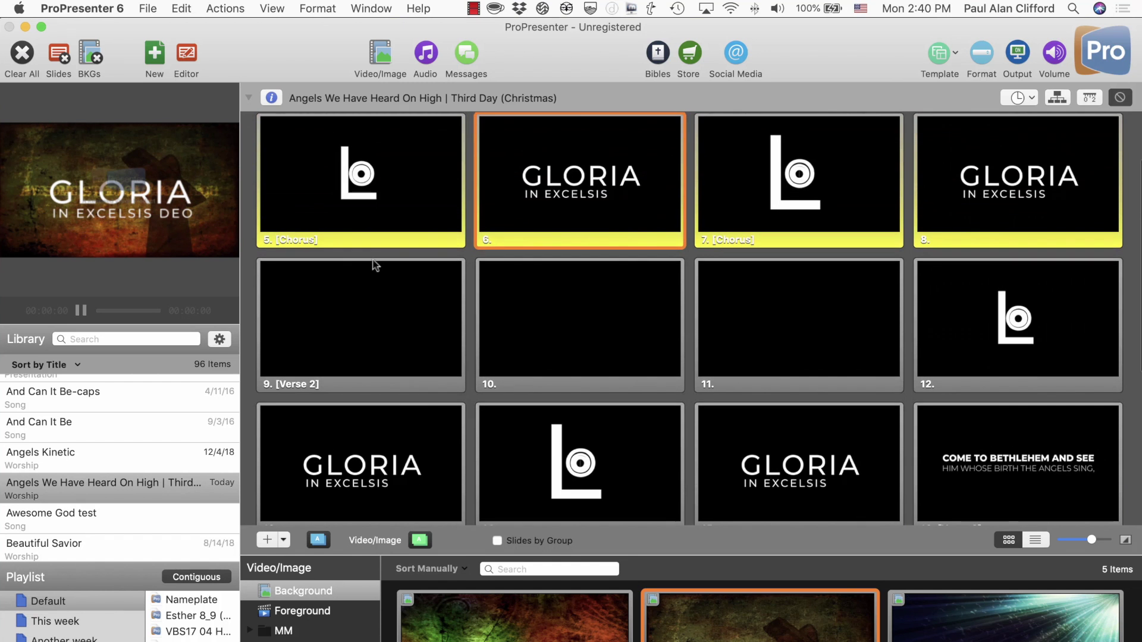
{"action": "scroll", "coordinate": [364, 299], "scroll_direction": "up", "scroll_amount": 2}
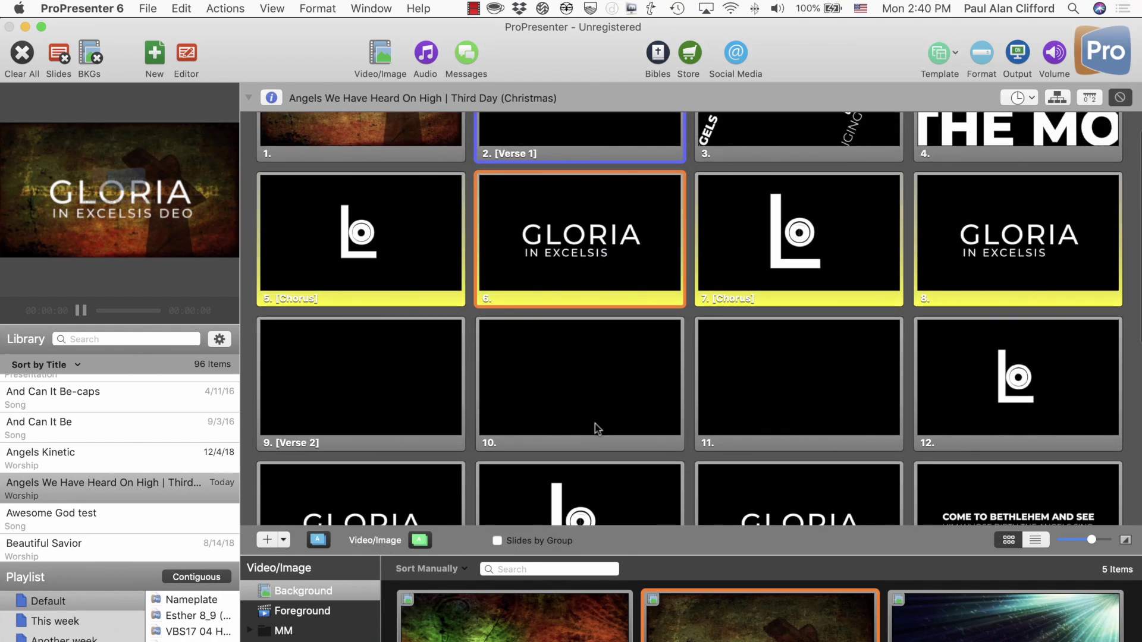
{"action": "scroll", "coordinate": [608, 366], "scroll_direction": "up", "scroll_amount": 3}
{"action": "scroll", "coordinate": [608, 366], "scroll_direction": "down", "scroll_amount": 1}
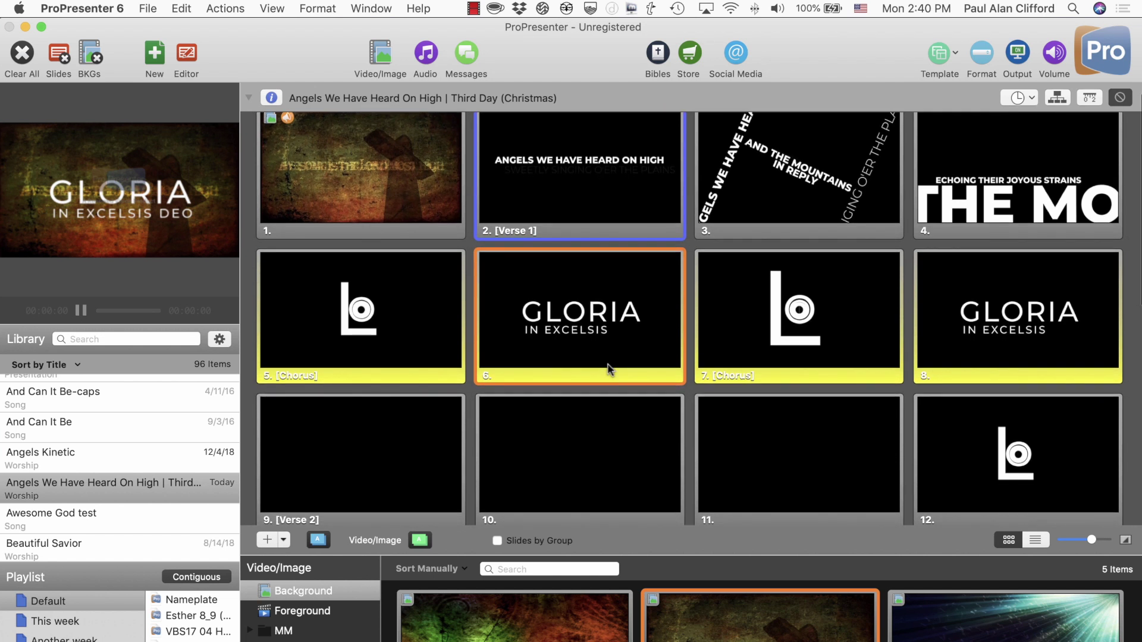
{"action": "scroll", "coordinate": [946, 311], "scroll_direction": "down", "scroll_amount": 6}
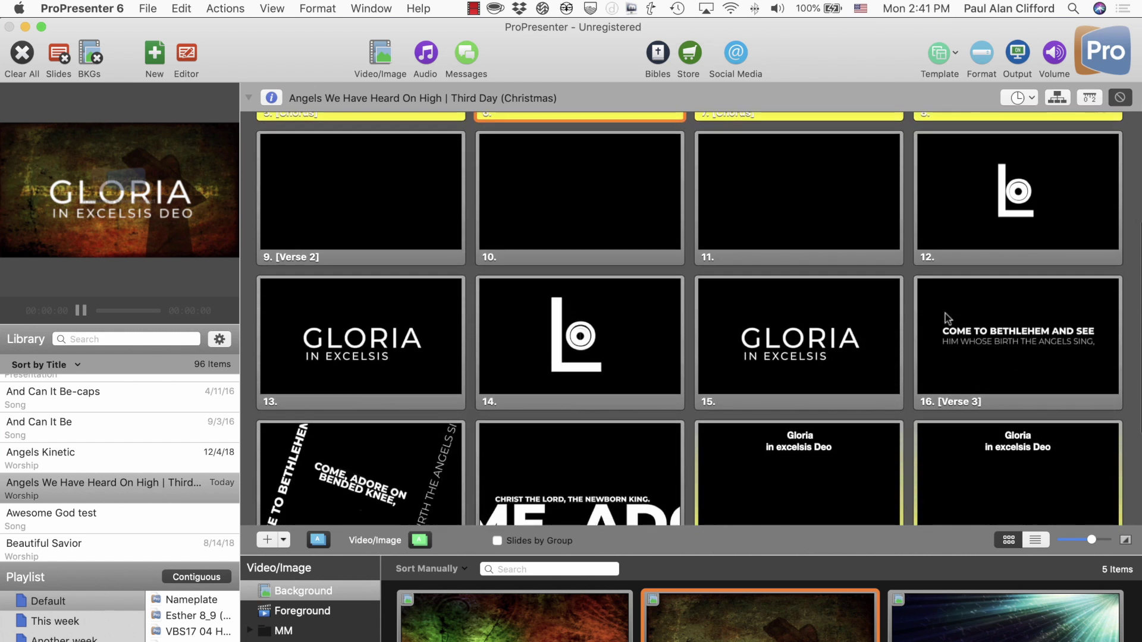
{"action": "left_click", "coordinate": [772, 321]}
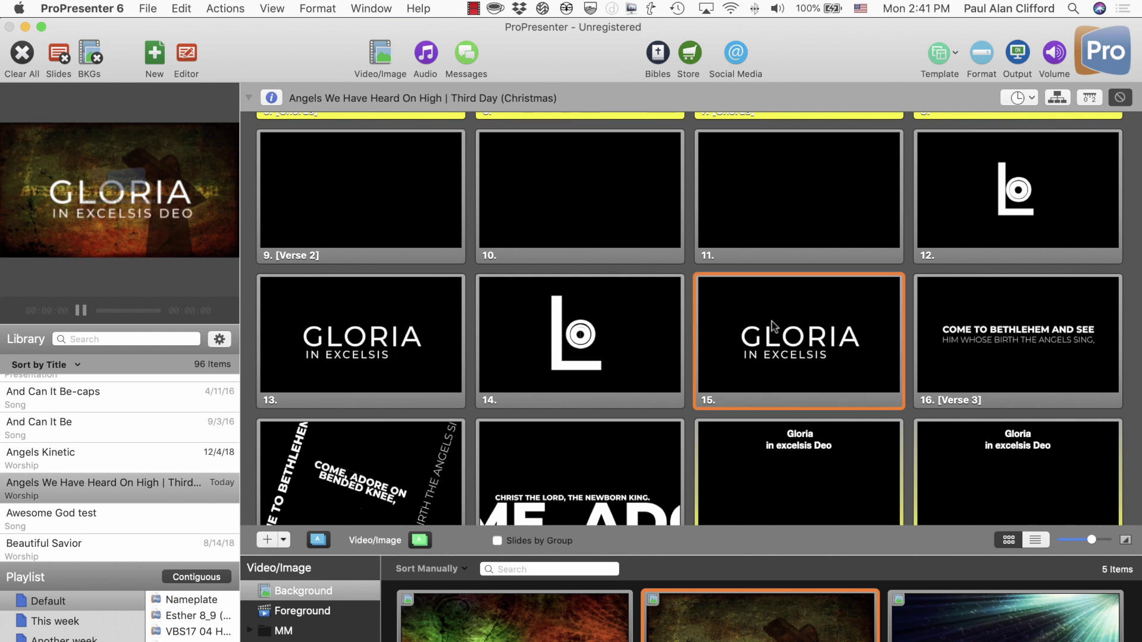
{"action": "key", "text": "Right"}
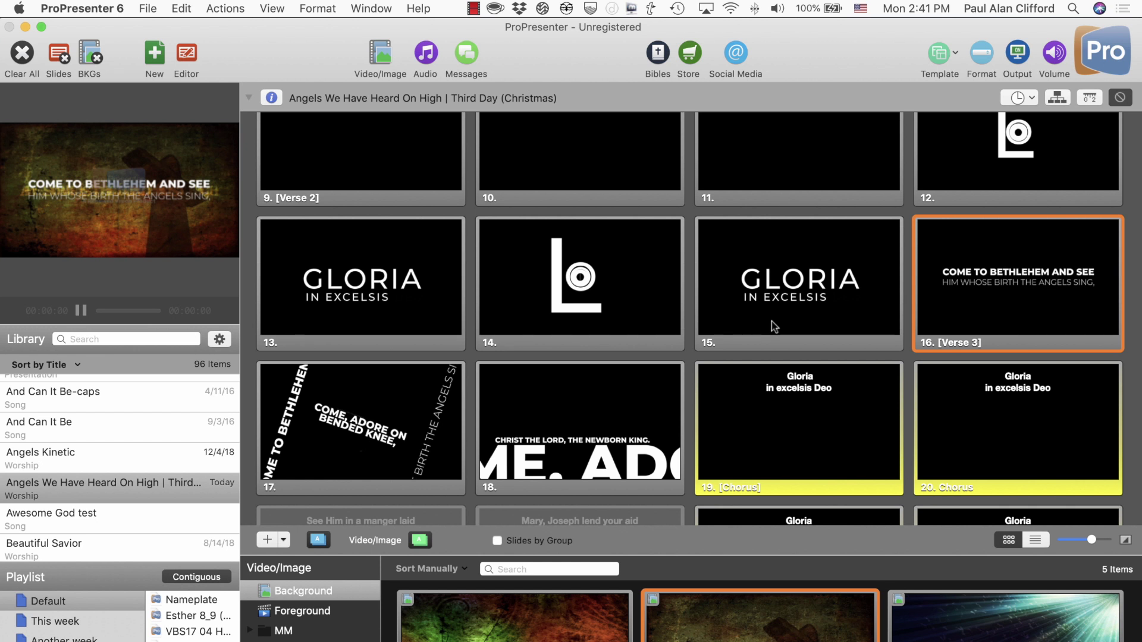
{"action": "key", "text": "super+shift+s"}
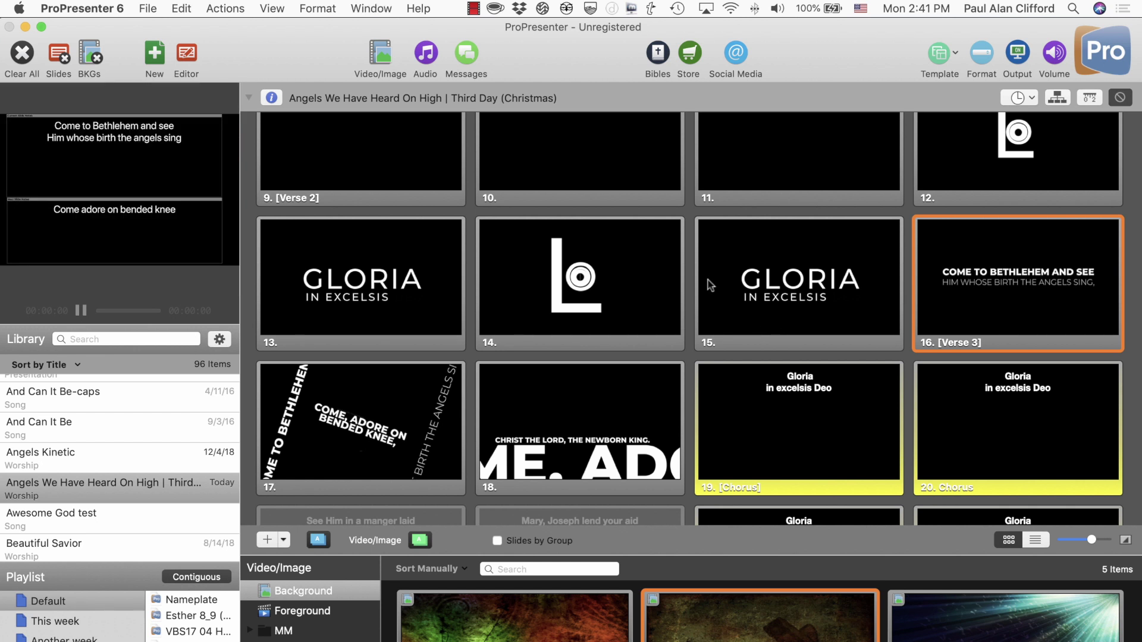
Step: Compare the audience output and stage display for slide 17, and present slide 18 with the preview back on the audience output
{"action": "left_click", "coordinate": [148, 186]}
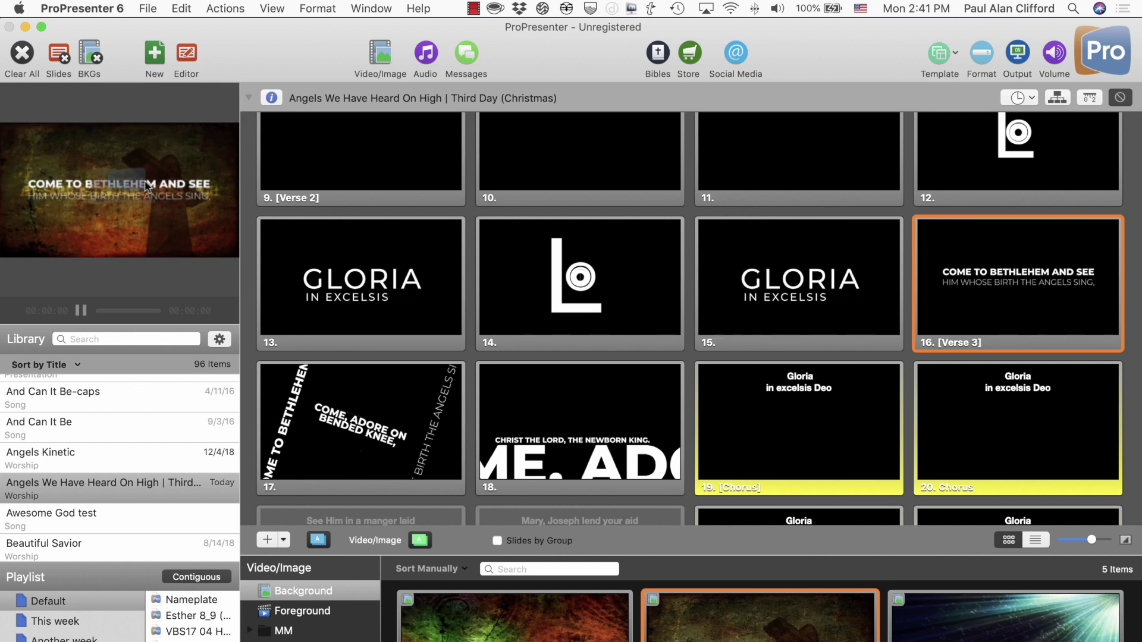
{"action": "key", "text": "Right"}
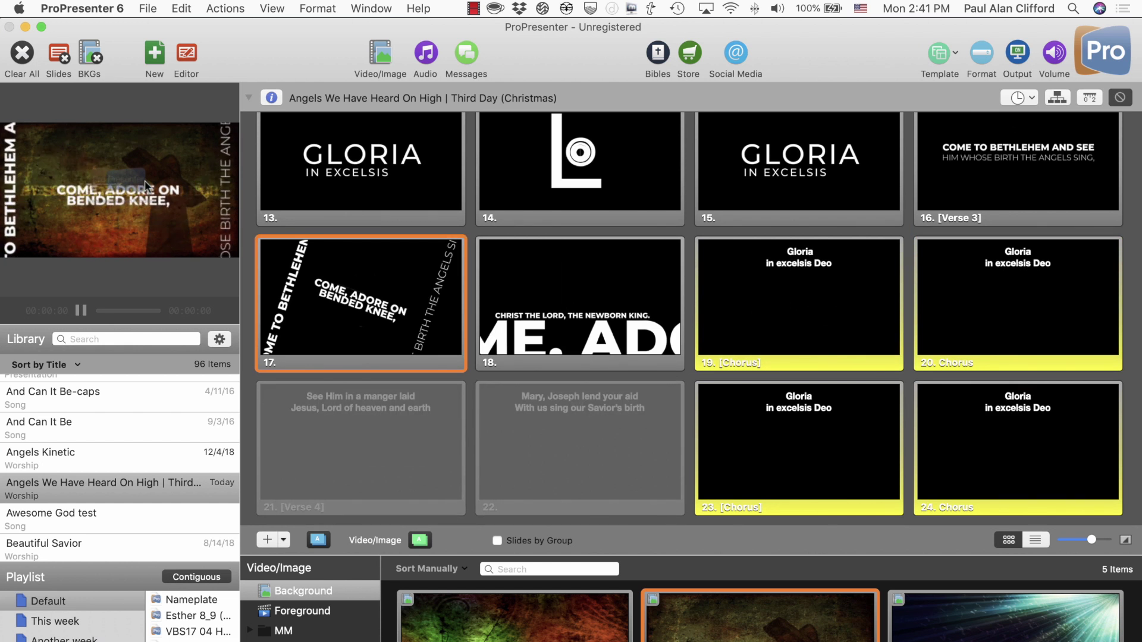
{"action": "key", "text": "super+shift+s"}
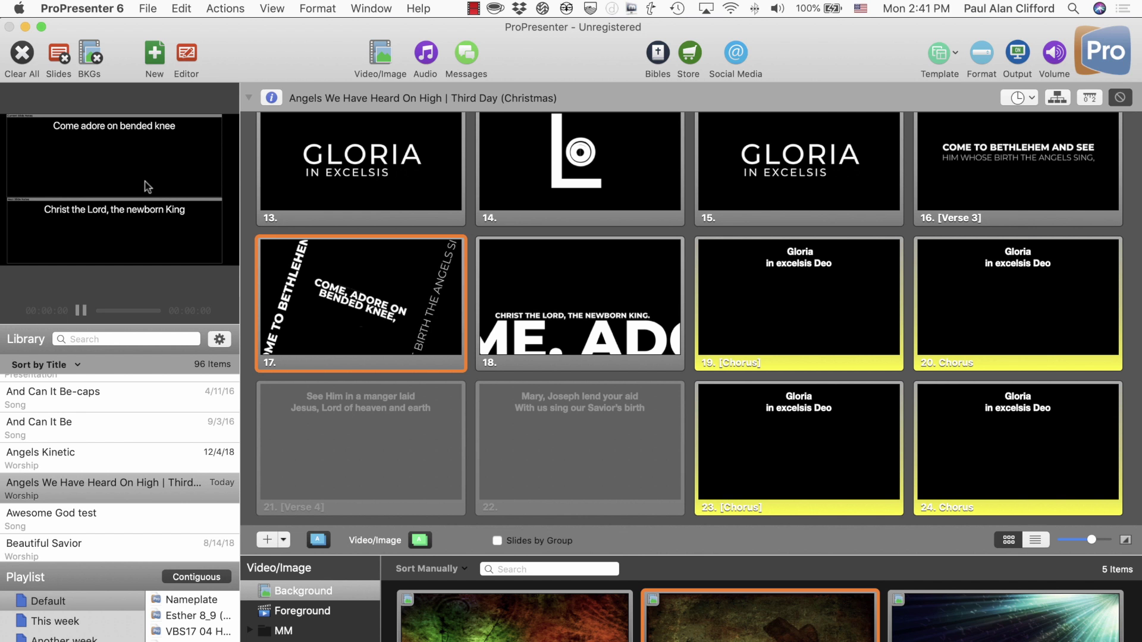
{"action": "key", "text": "super+shift+s"}
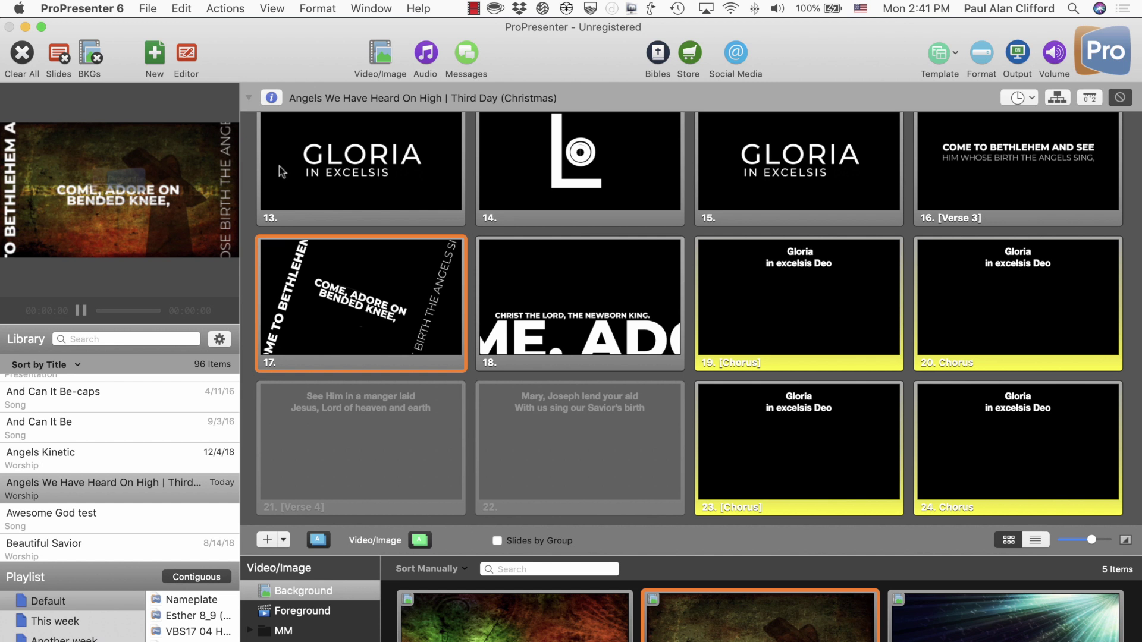
{"action": "left_click", "coordinate": [525, 298]}
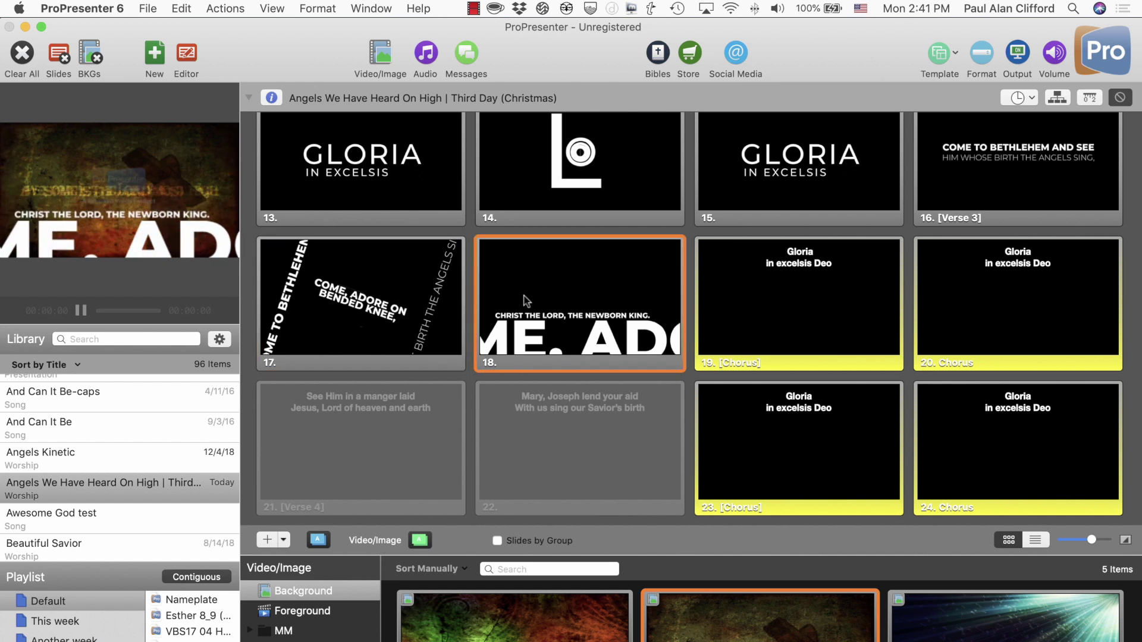